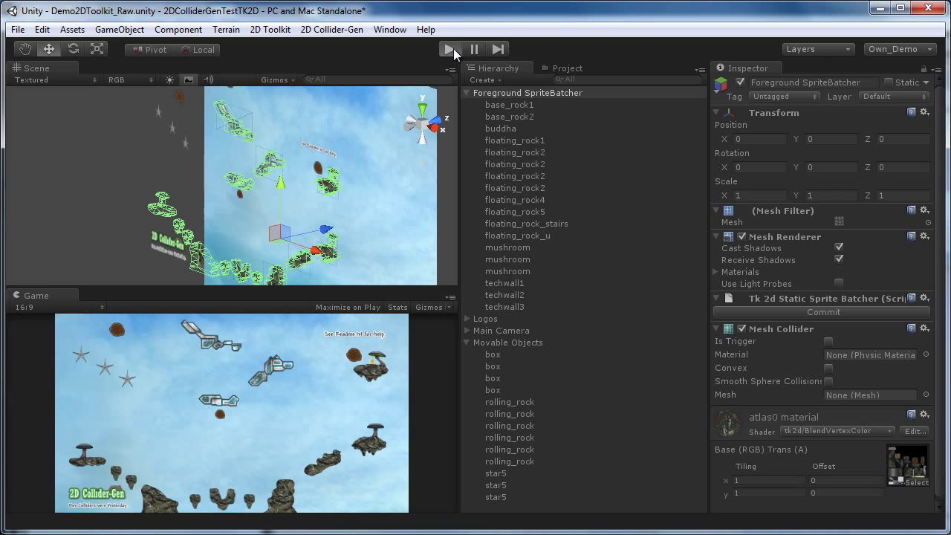
Browse the Project panel folders around TK2DROOT and 2DColliderGen.
left_click(451, 49)
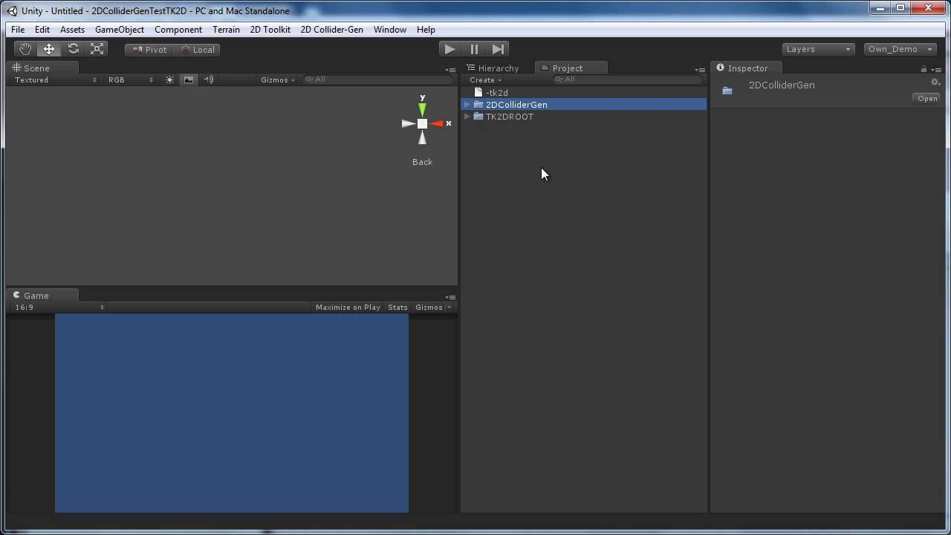
left_click(541, 168)
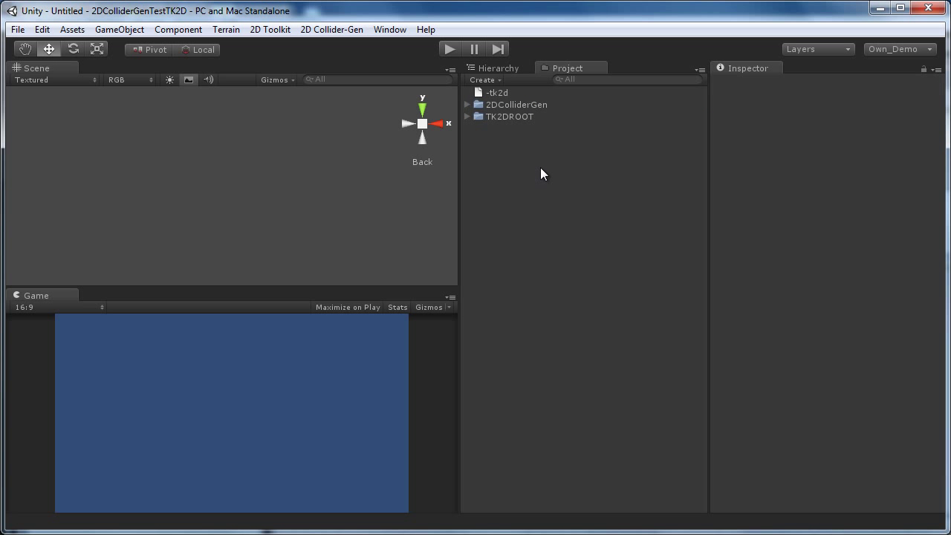
left_click(517, 117)
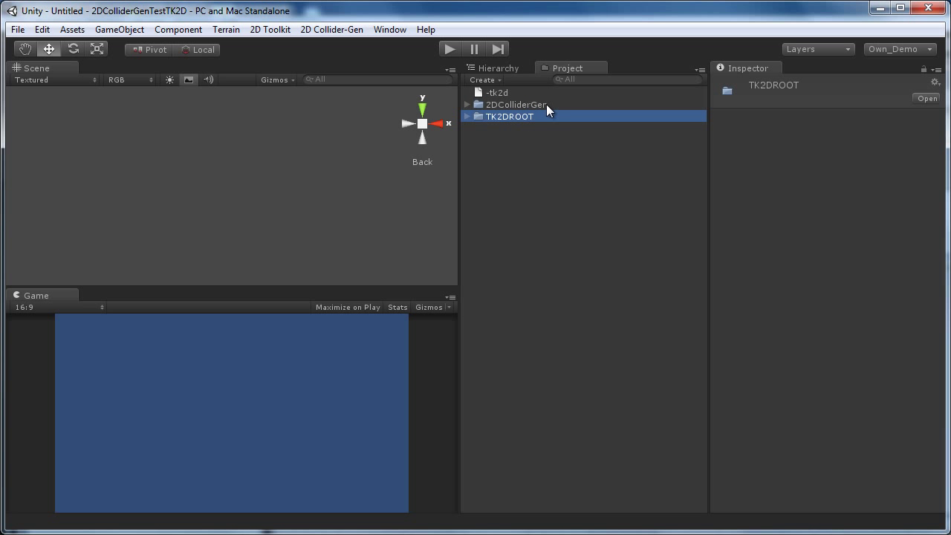
left_click(546, 104)
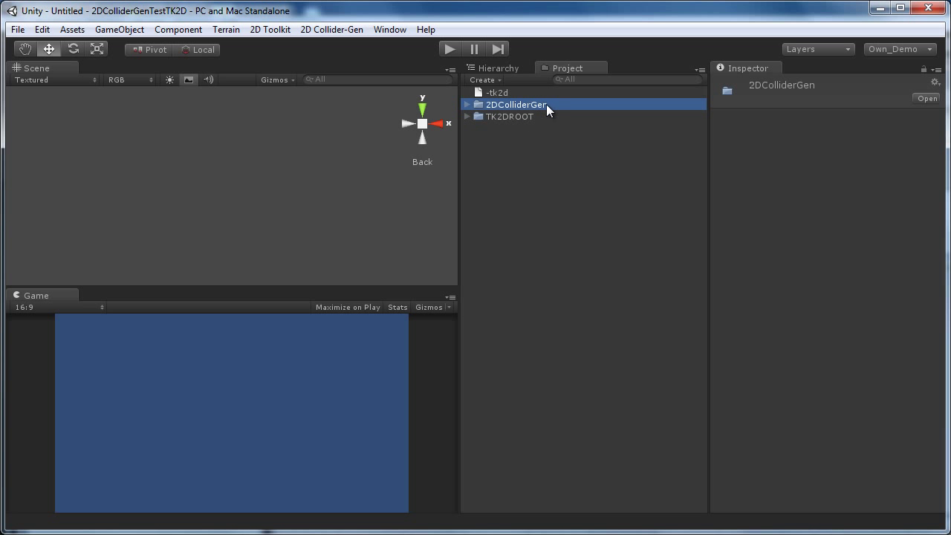
left_click(535, 153)
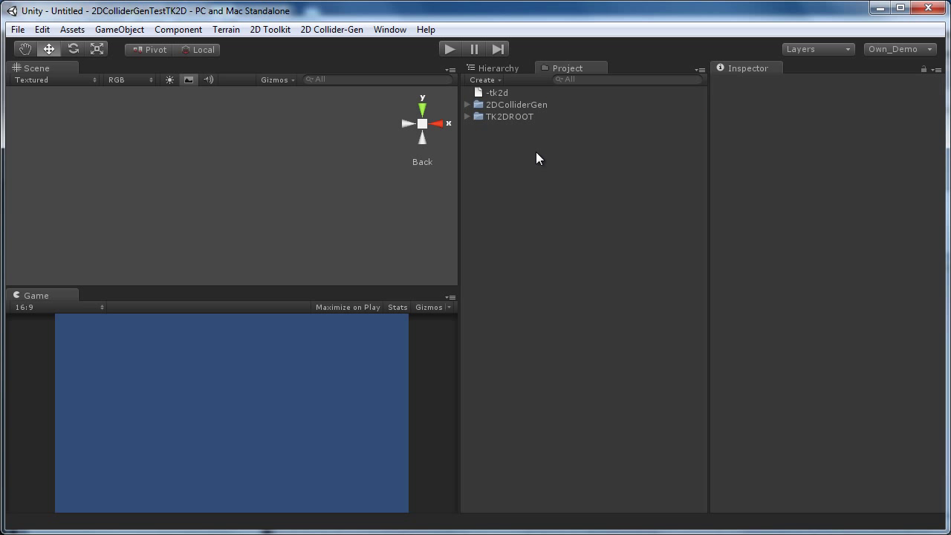
Expand 2DColliderGen and its Demo folder to reach the Demo2DToolkit_Raw scene.
left_click(467, 105)
left_click(479, 117)
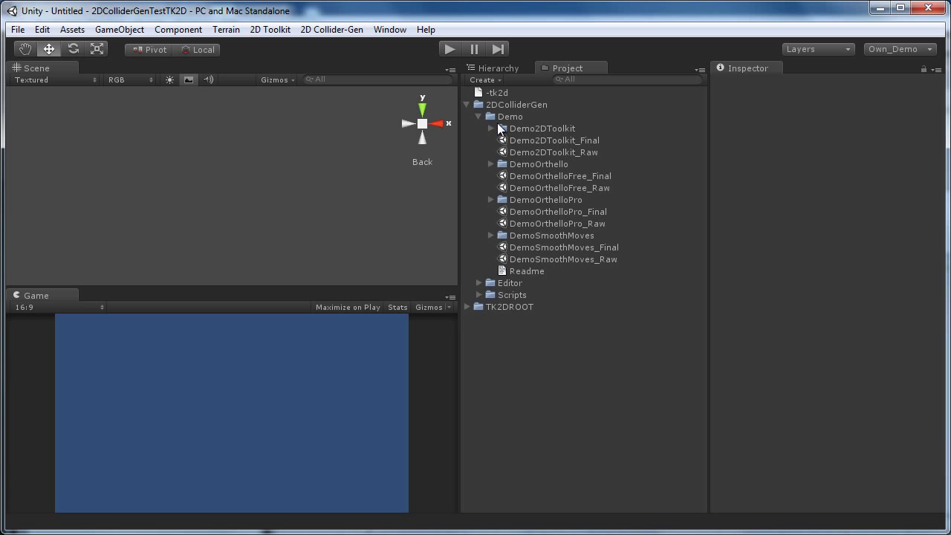
Load Demo2DToolkit_Raw and expand Movable Objects in the Hierarchy, inspecting its boxes and rolling rocks.
double_click(590, 152)
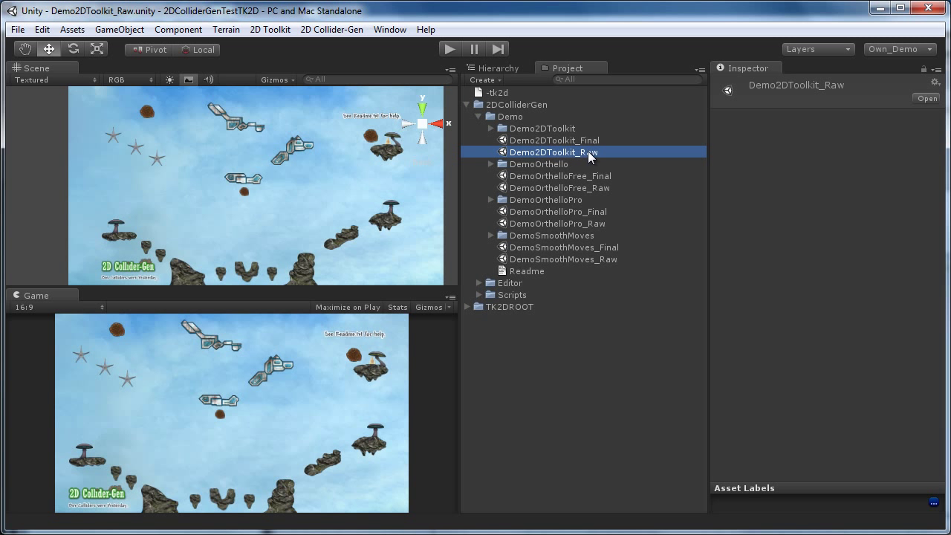
left_click(491, 69)
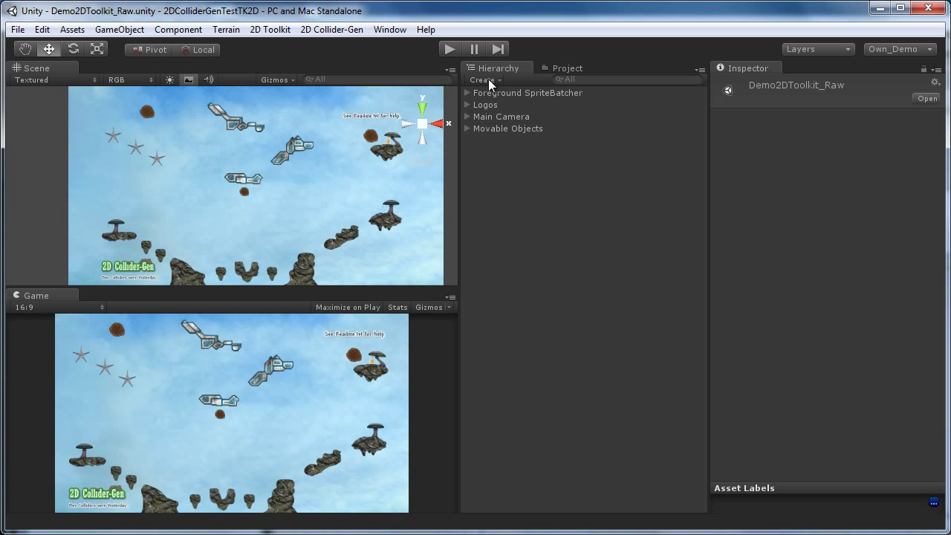
left_click(480, 129)
left_click(467, 129)
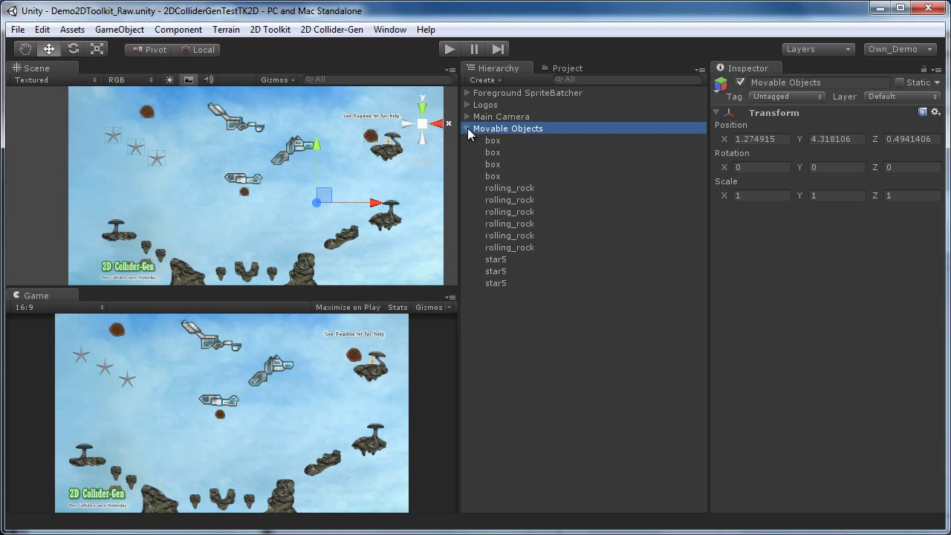
left_click(490, 152)
left_click(502, 212)
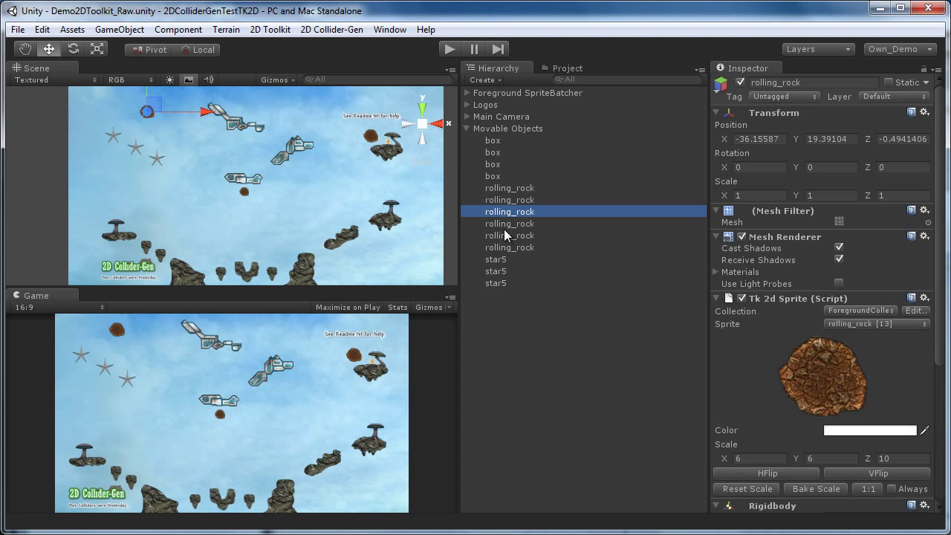
left_click(512, 224)
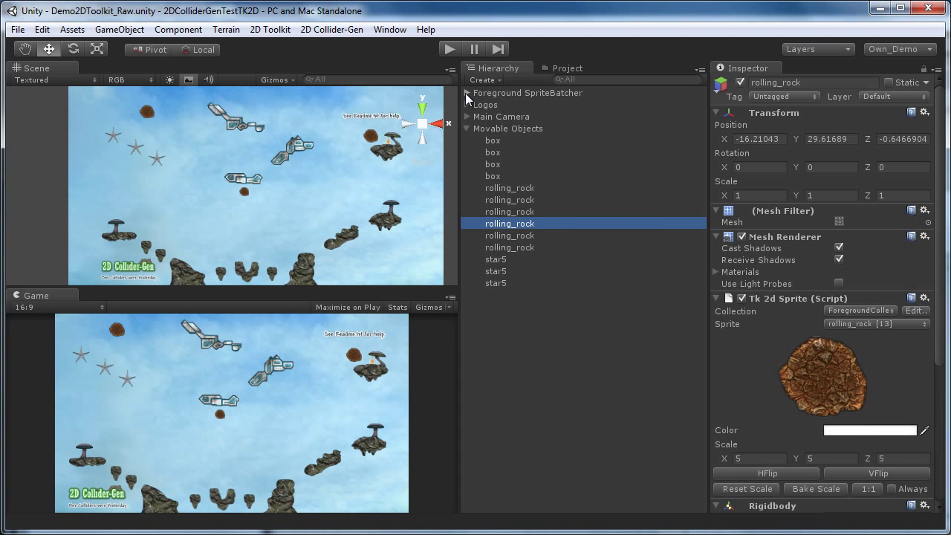
Expand Foreground SpriteBatcher, inspect its floating rocks, a rolling_rock and a box, then play the scene.
left_click(467, 93)
left_click(500, 154)
left_click(514, 199)
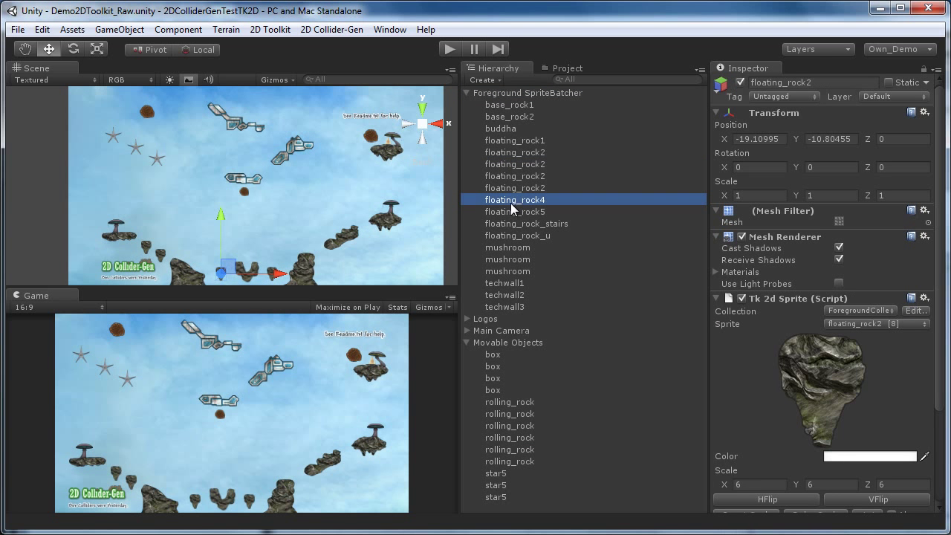
left_click(517, 234)
left_click(516, 402)
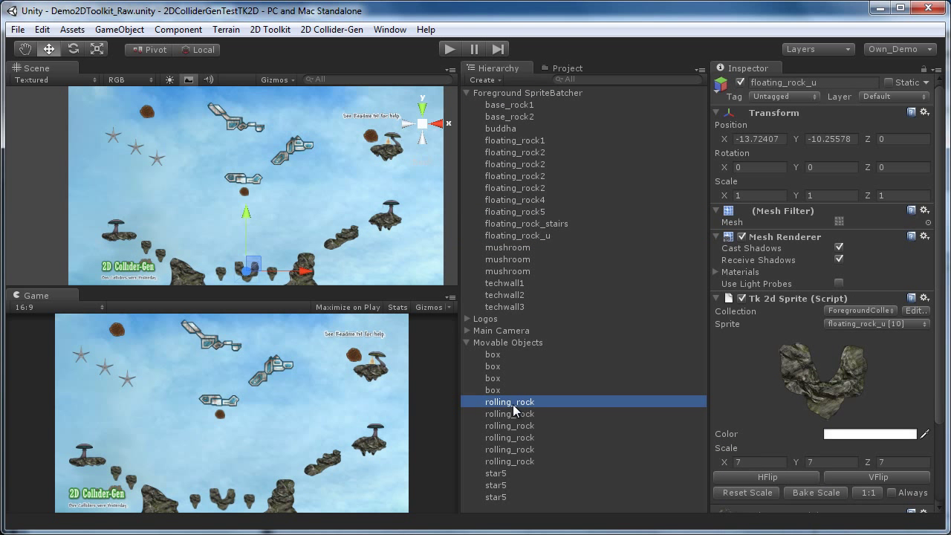
left_click(940, 228)
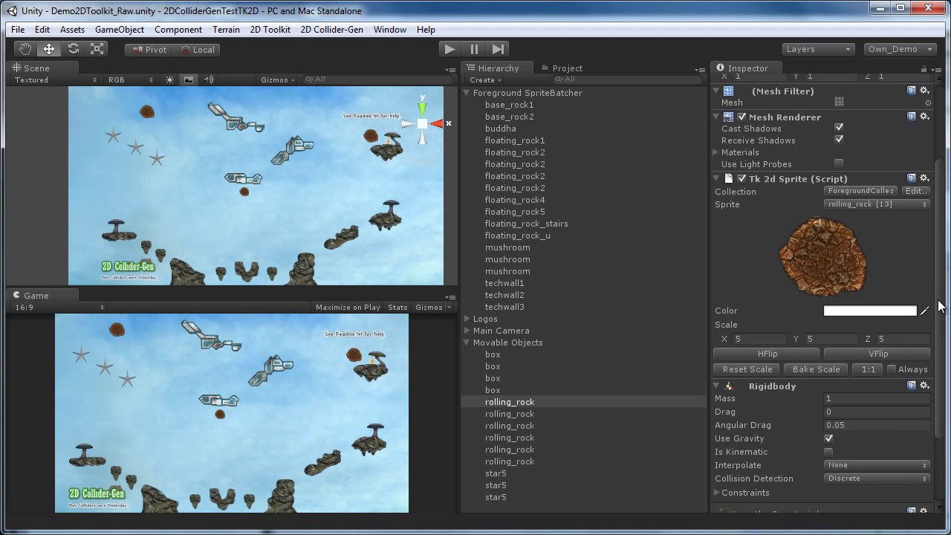
left_click_drag(939, 233, 938, 375)
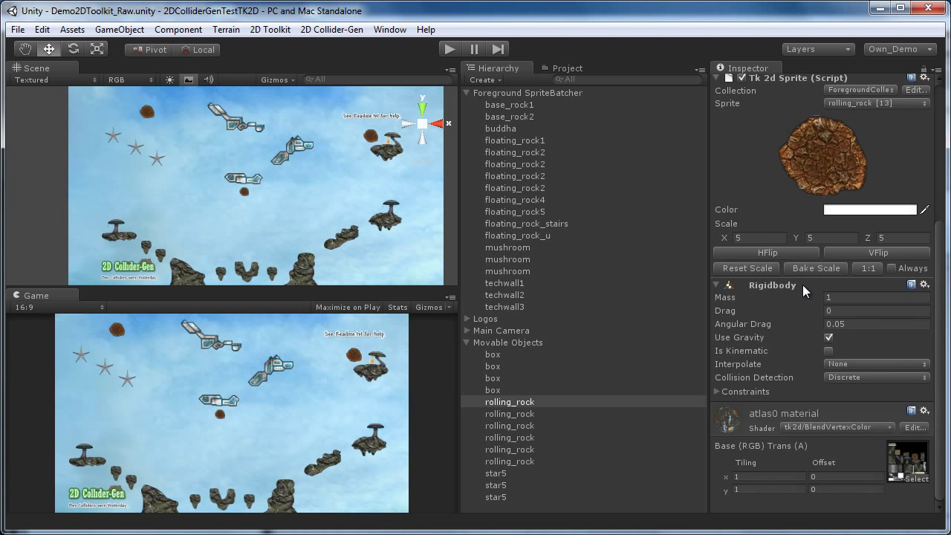
left_click(506, 355)
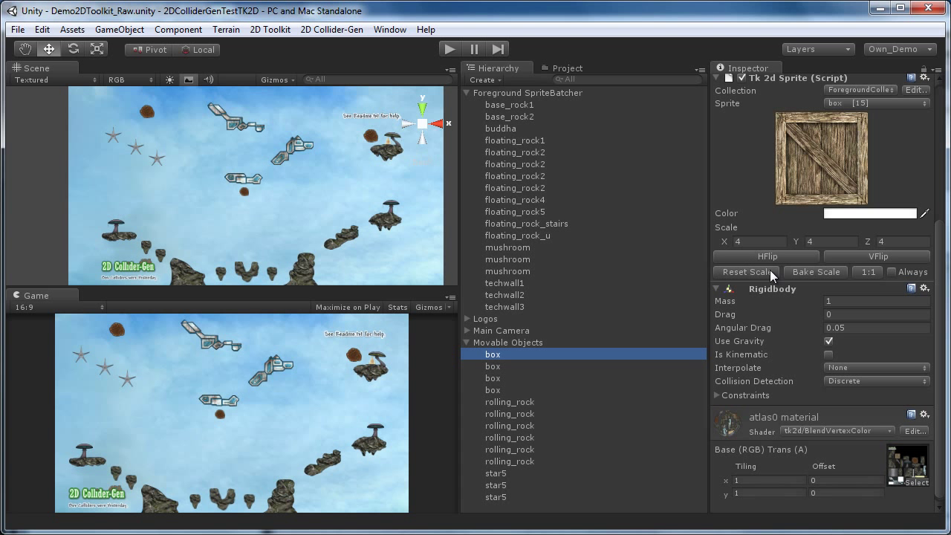
left_click(455, 50)
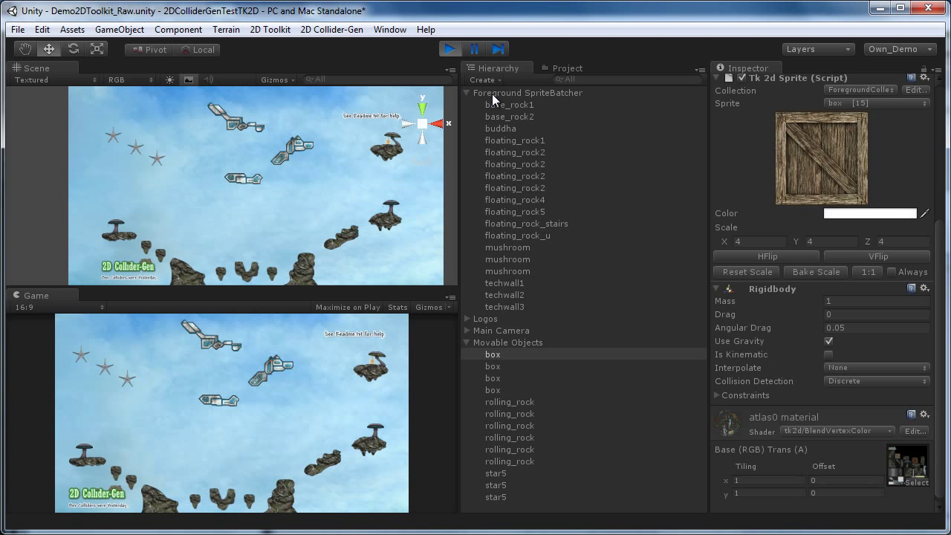
Stop play mode and show the Collider-Gen TK2D window via 2D Collider-Gen > 2D Toolkit Specific.
left_click(451, 54)
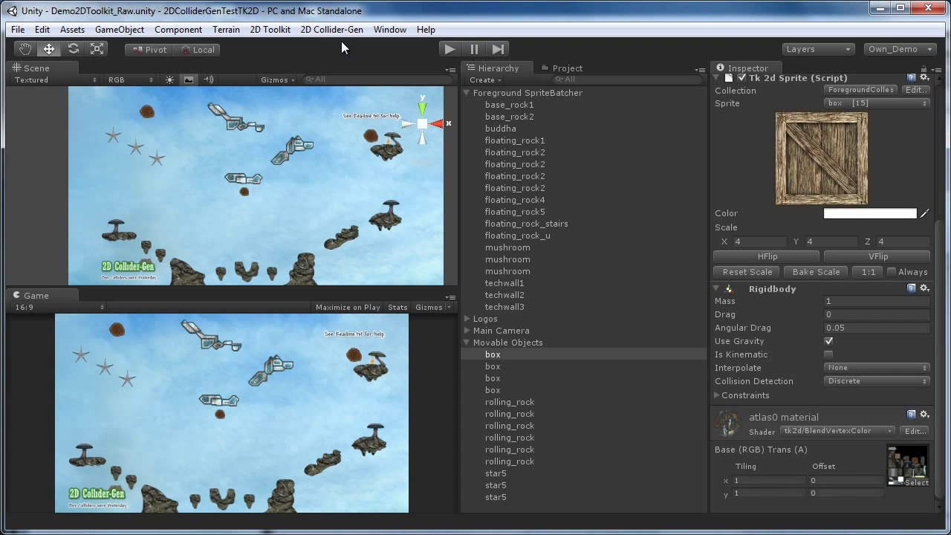
left_click(341, 32)
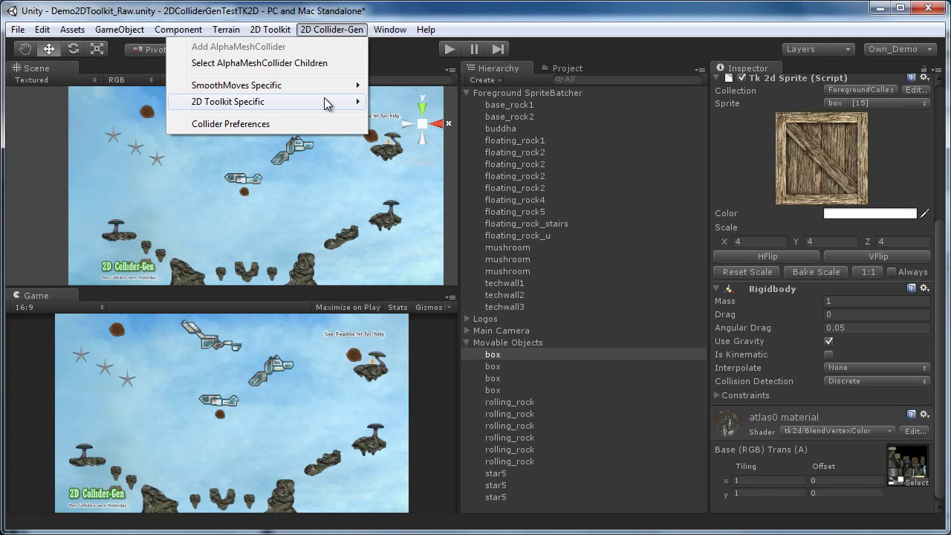
mouse_move(228, 102)
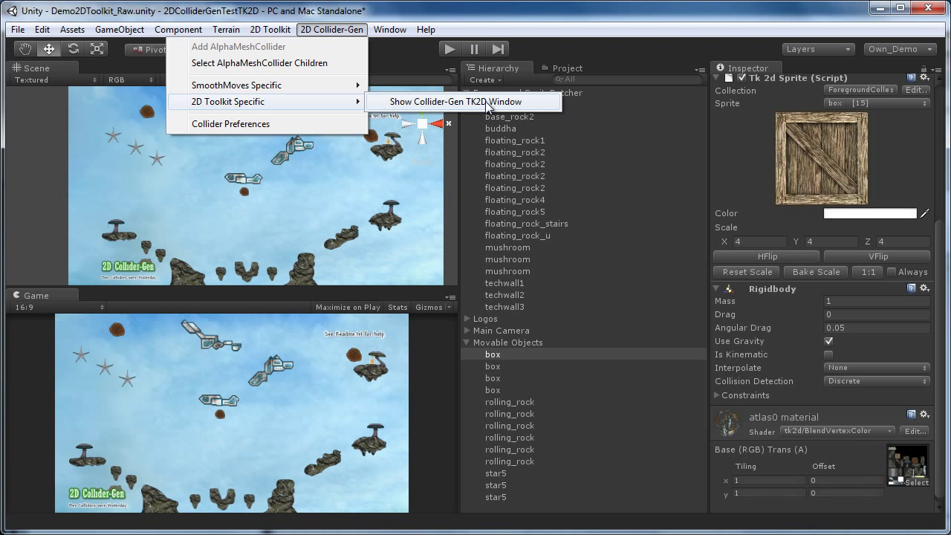
left_click(486, 104)
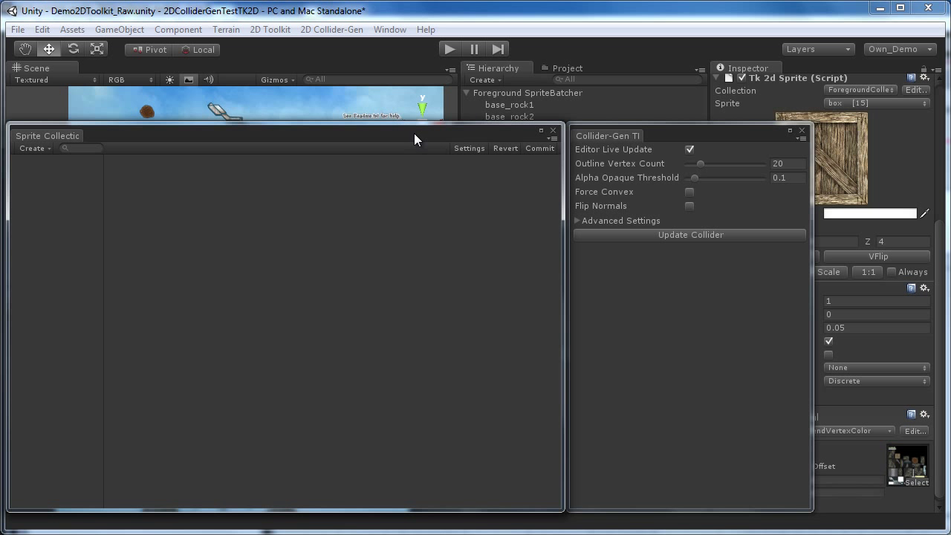
left_click_drag(414, 133, 414, 132)
left_click(340, 30)
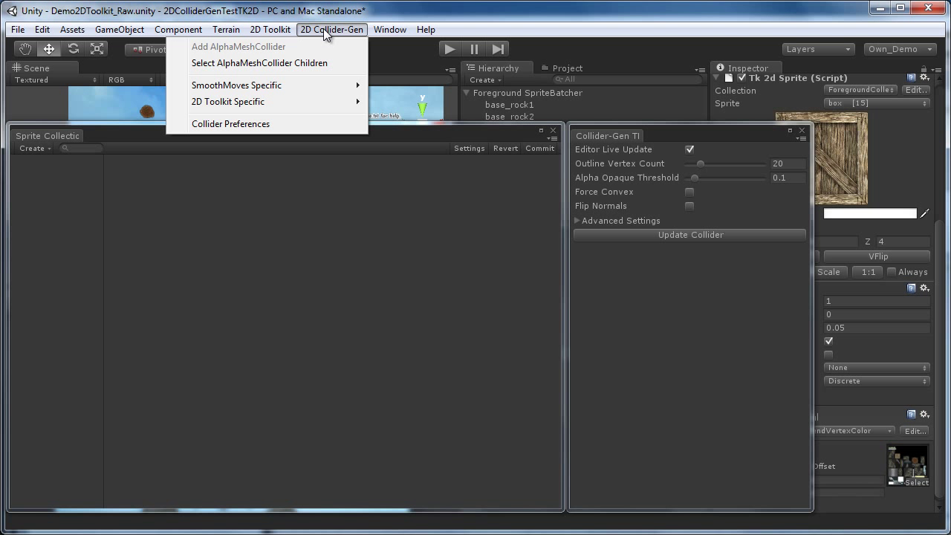
mouse_move(228, 101)
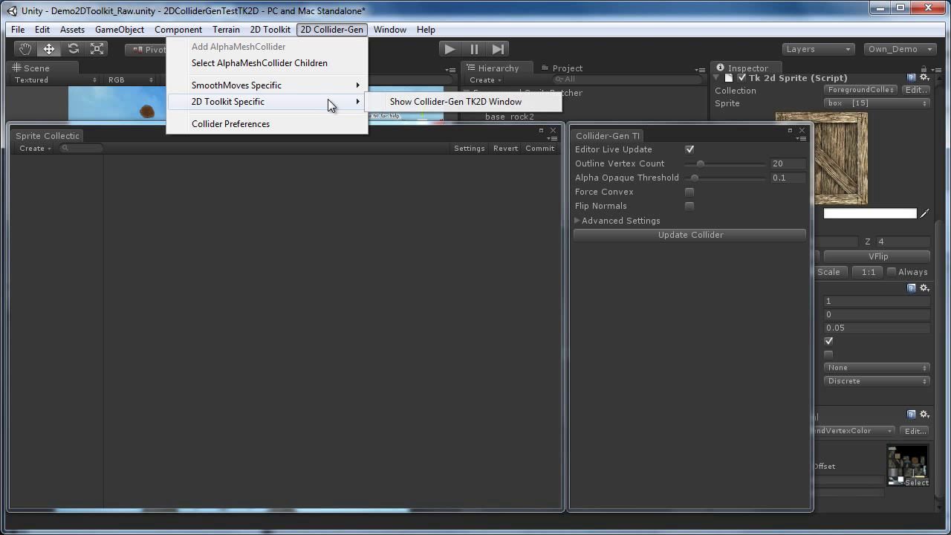
left_click(428, 104)
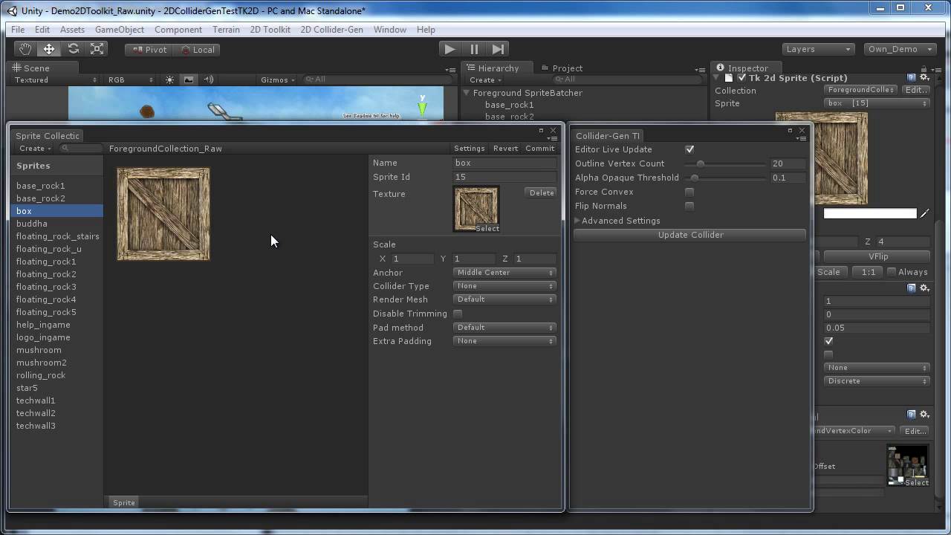
Select all sprites except help_ingame and logo_ingame and generate polygon colliders for them.
left_click(53, 185)
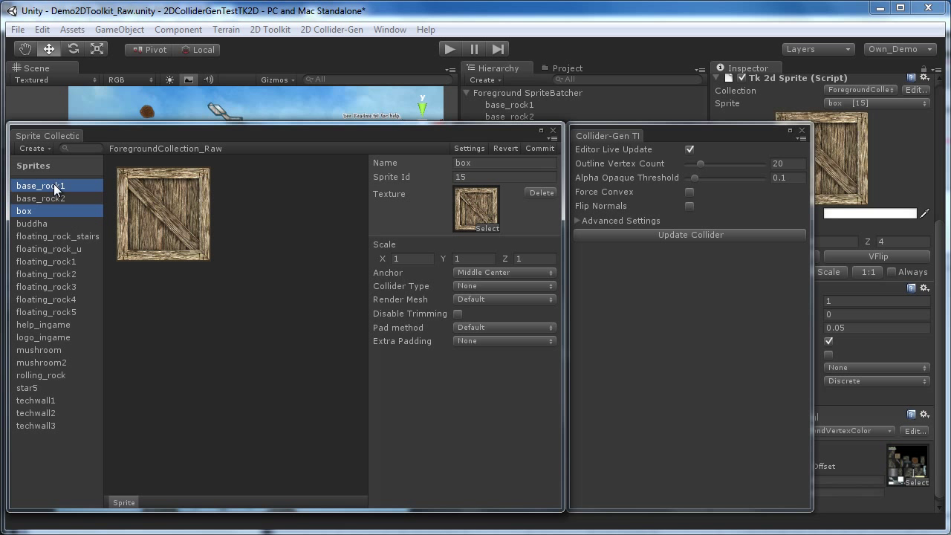
left_click(50, 423, "shift")
left_click(46, 326, "ctrl")
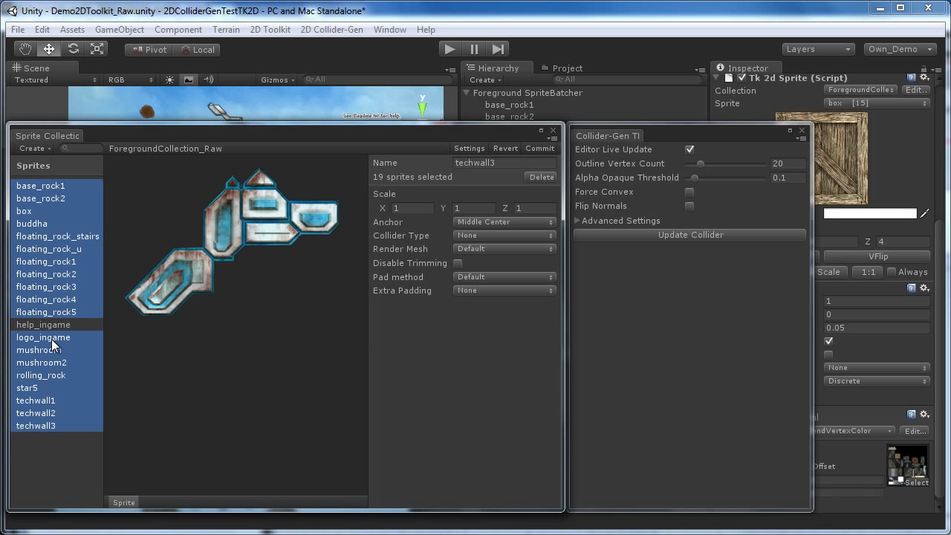
left_click(47, 337, "ctrl")
left_click(726, 232)
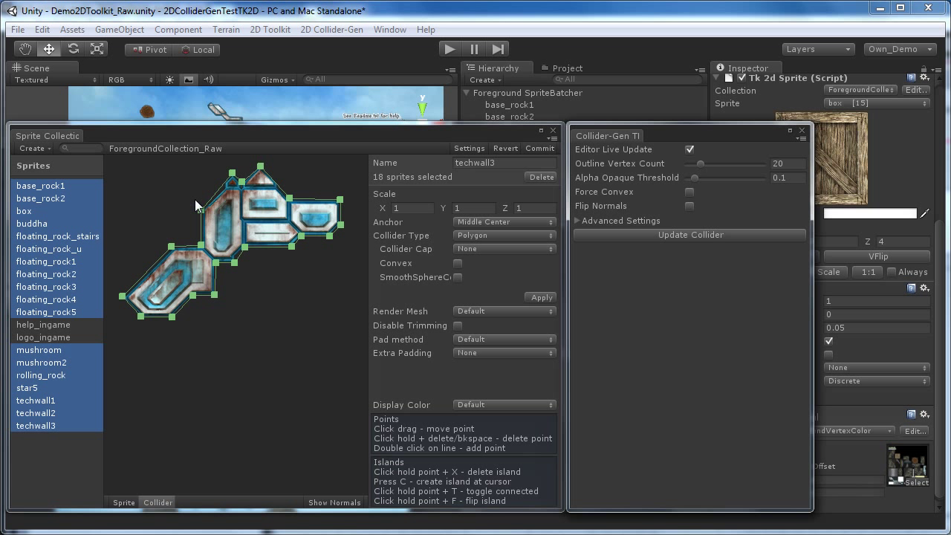
Check the outlines of base_rock1, base_rock2, buddha, floating_rock_stairs and floating_rock1, ending on buddha.
left_click(74, 187)
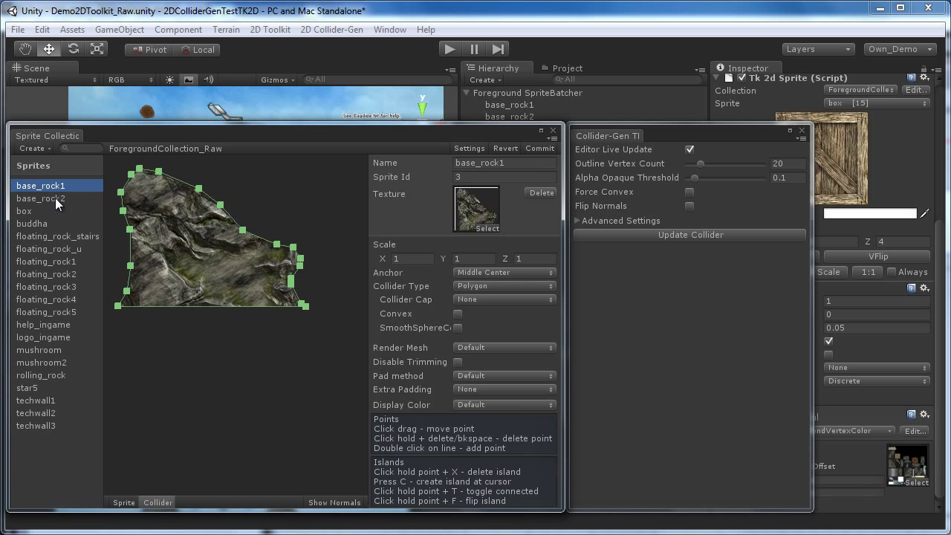
left_click(55, 198)
left_click(47, 223)
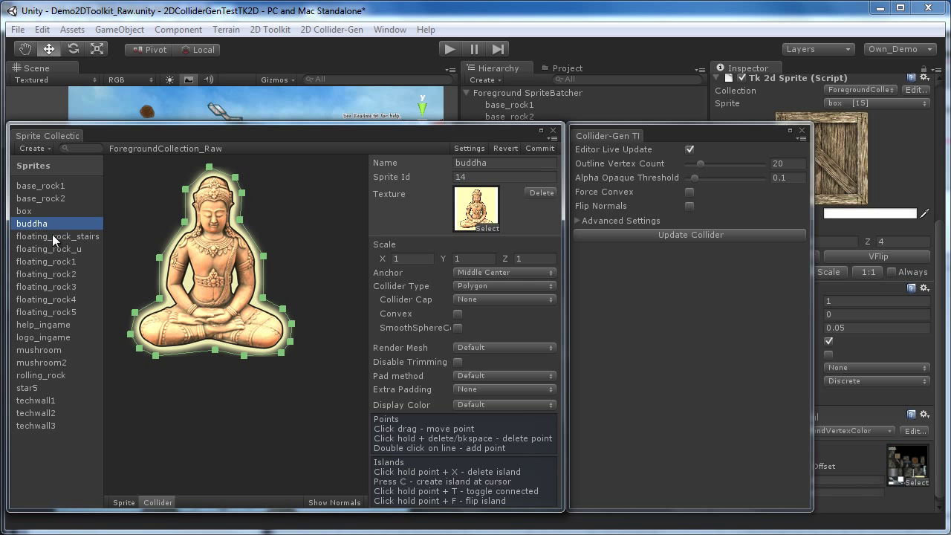
left_click(52, 239)
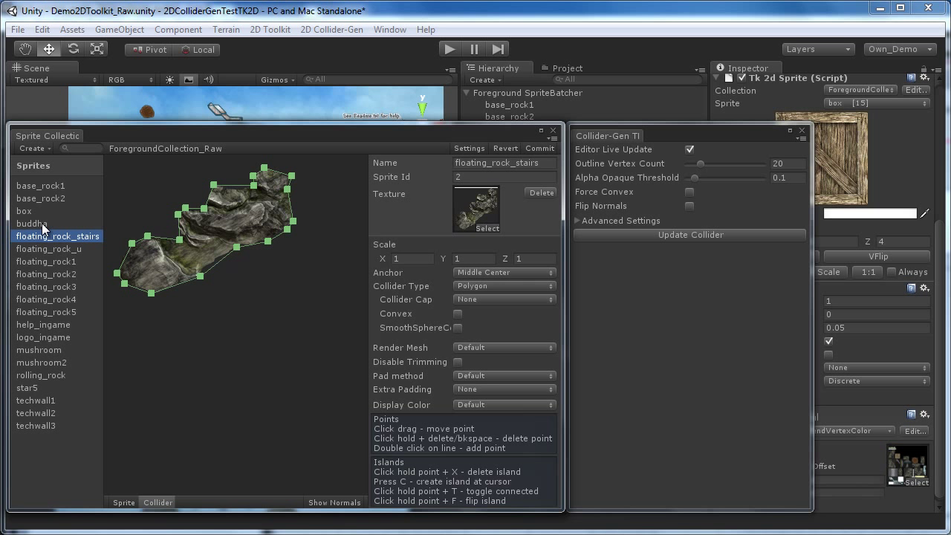
left_click(50, 261, "ctrl")
left_click(38, 224)
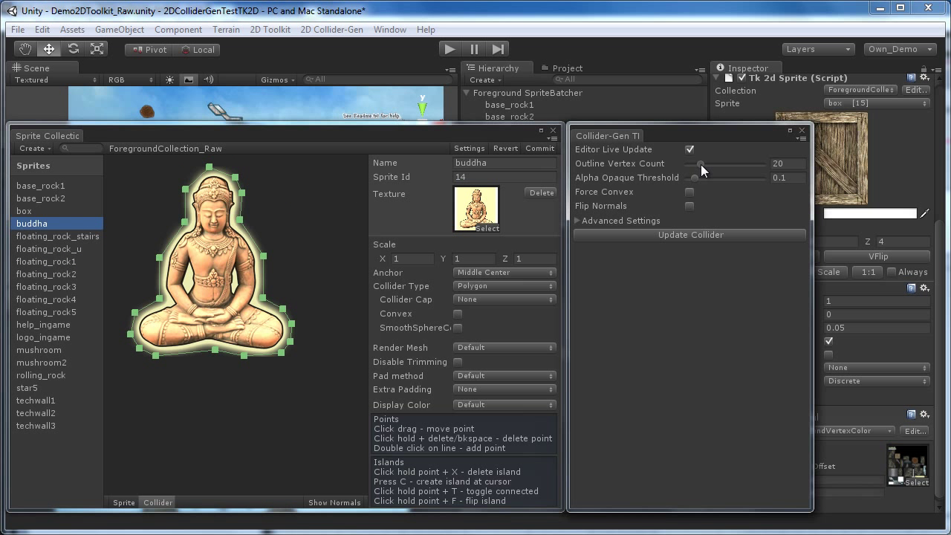
Try several outline vertex counts on buddha, settle on 24 and raise the alpha opaque threshold to 0.355.
mouse_move(702, 164)
left_mouse_down()
mouse_move(770, 163)
mouse_move(704, 166)
left_mouse_up()
left_click(725, 236)
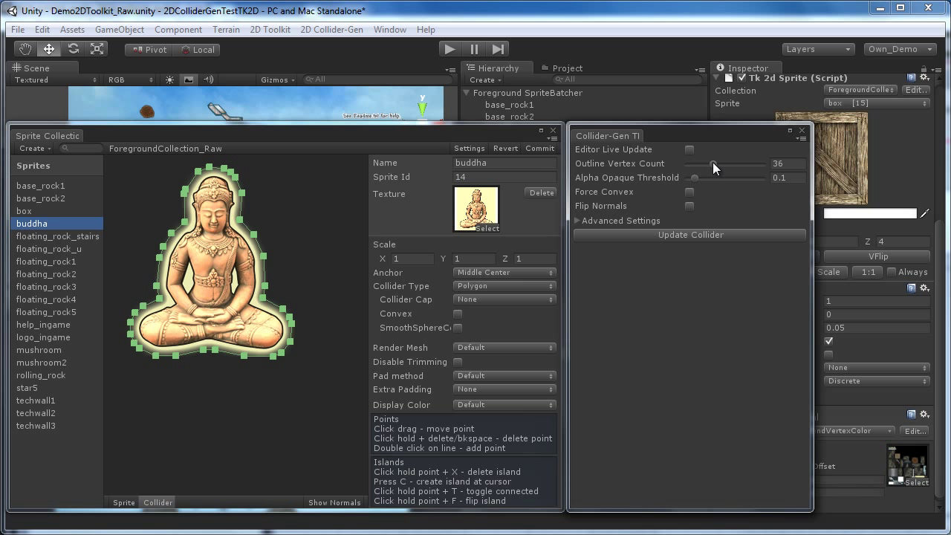
left_click_drag(703, 163, 703, 163)
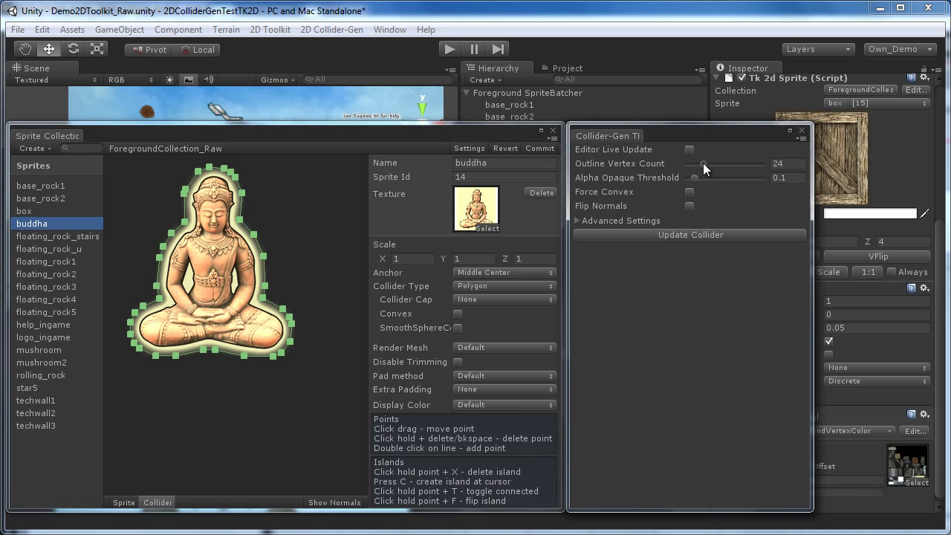
left_click(714, 234)
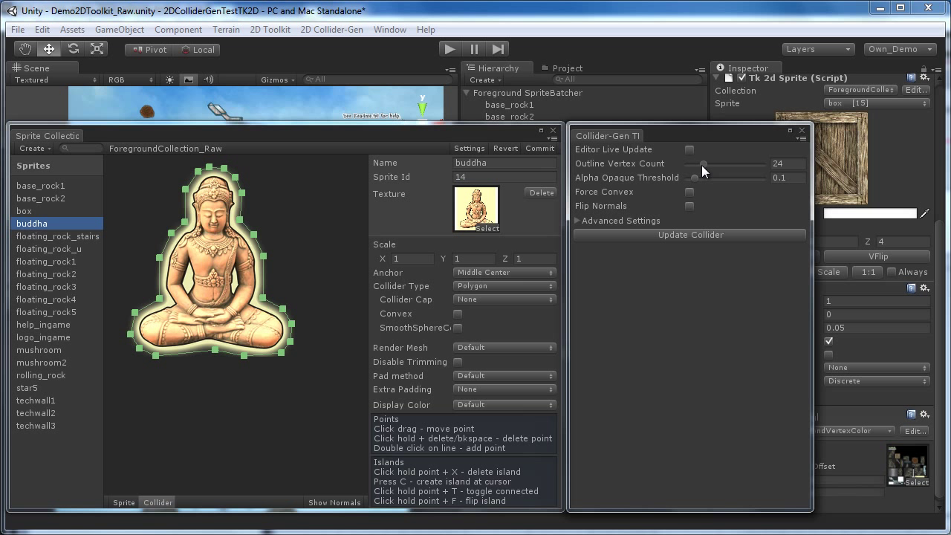
left_click_drag(702, 163, 695, 183)
left_click(703, 234)
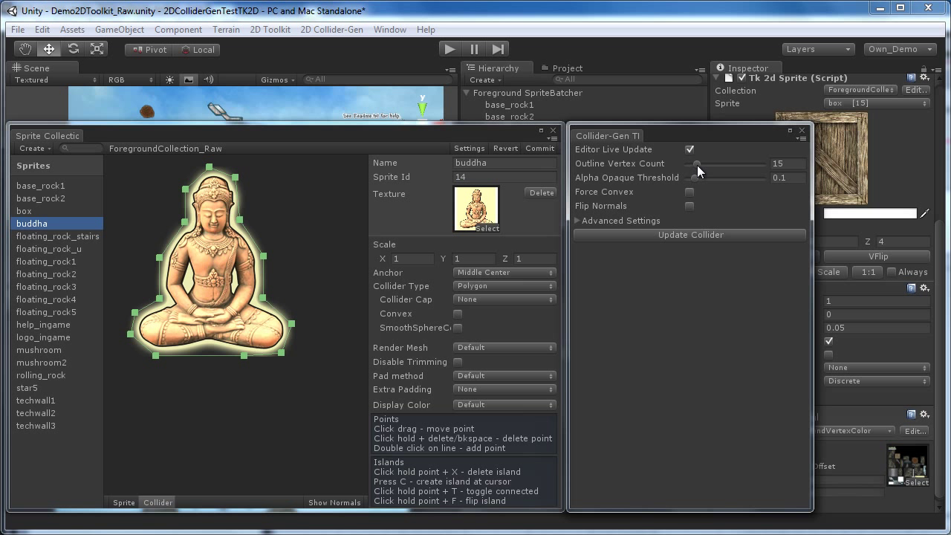
left_click_drag(698, 165, 704, 166)
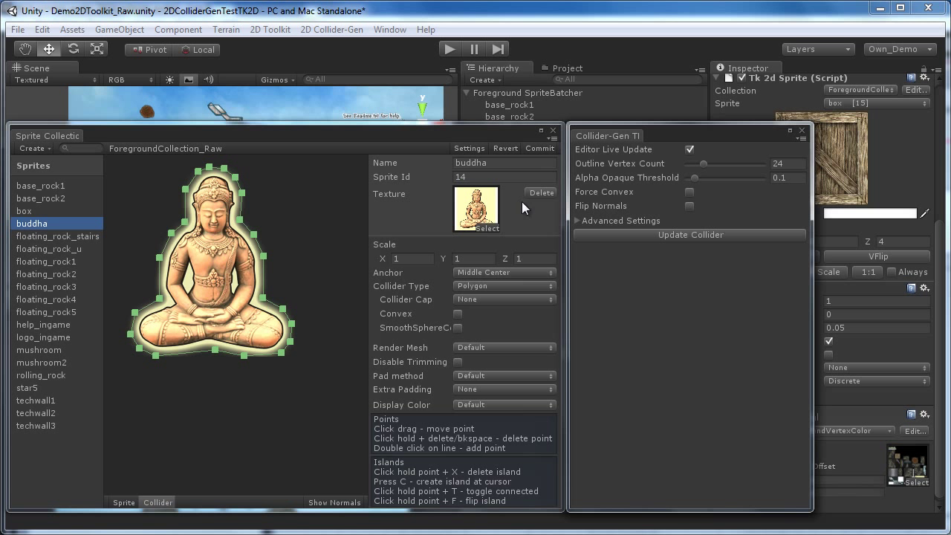
mouse_move(695, 179)
left_mouse_down()
mouse_move(760, 178)
mouse_move(700, 183)
mouse_move(714, 183)
left_mouse_up()
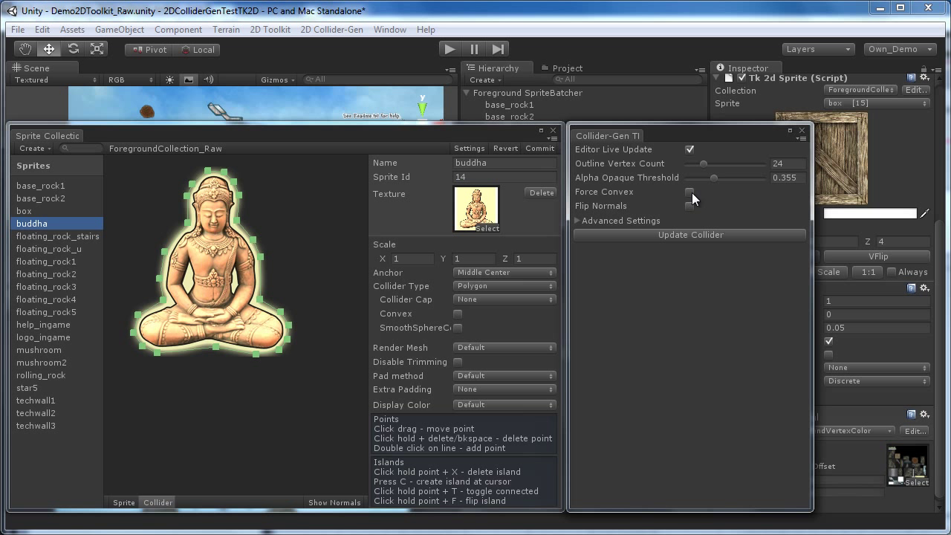
Toggle Force Convex to compare buddha's convex hull with its concave contour, leaving it concave.
left_click(689, 191)
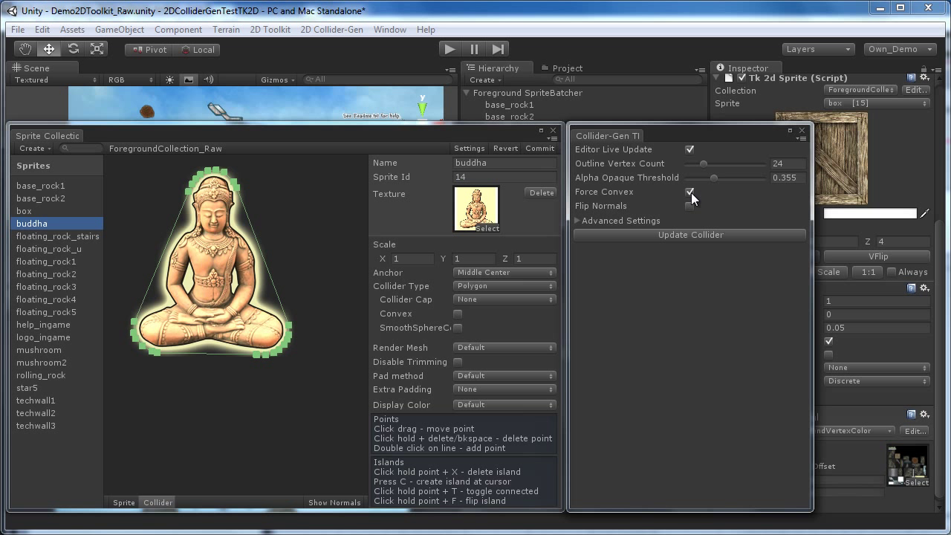
left_click(691, 193)
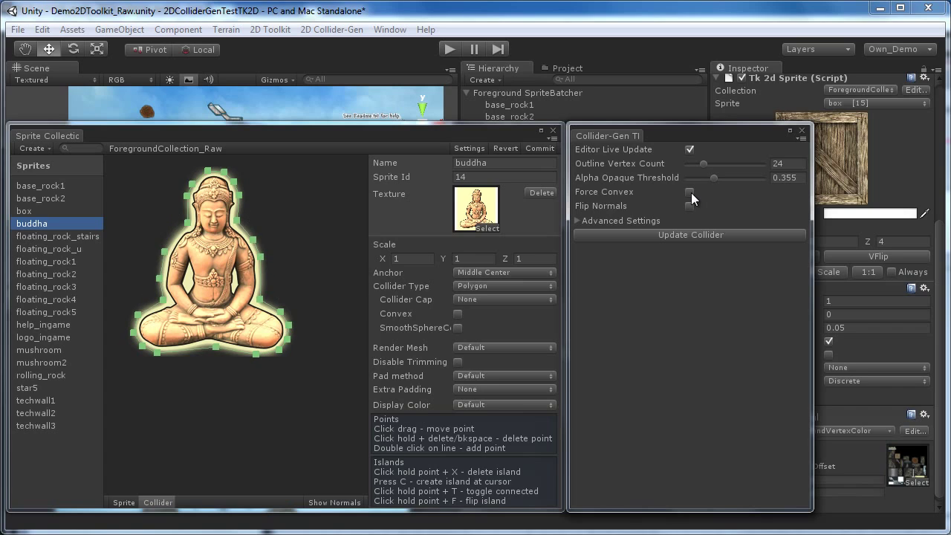
left_click(689, 192)
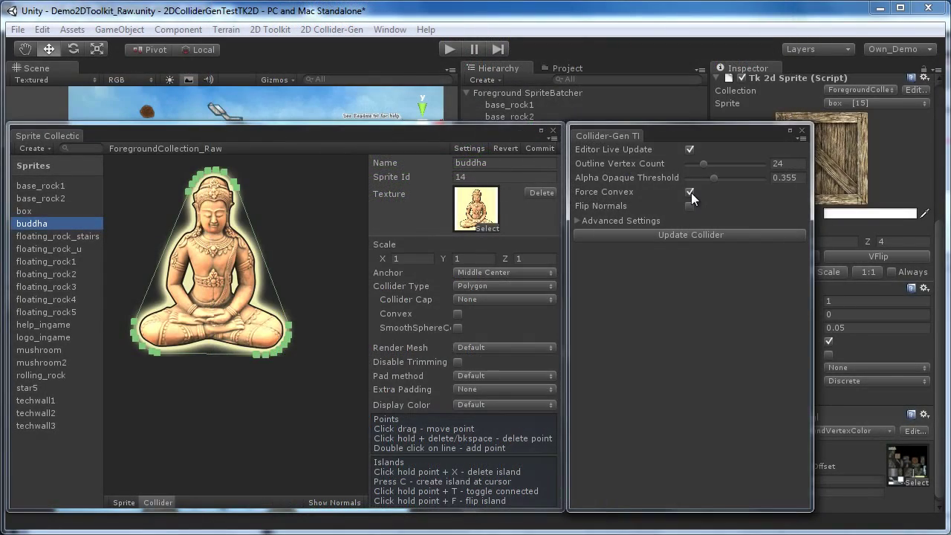
left_click(690, 192)
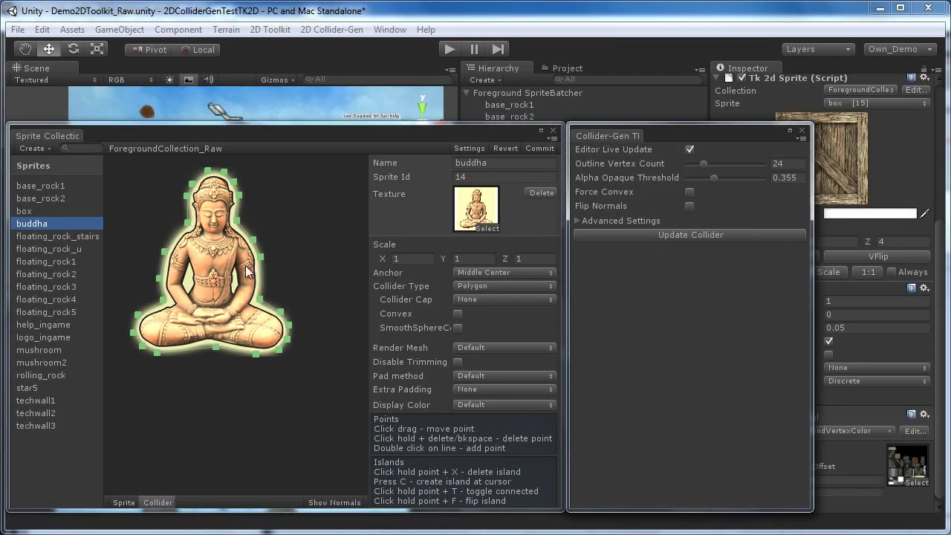
Give rolling_rock a 12-vertex collider with Force Convex enabled.
left_click(56, 376)
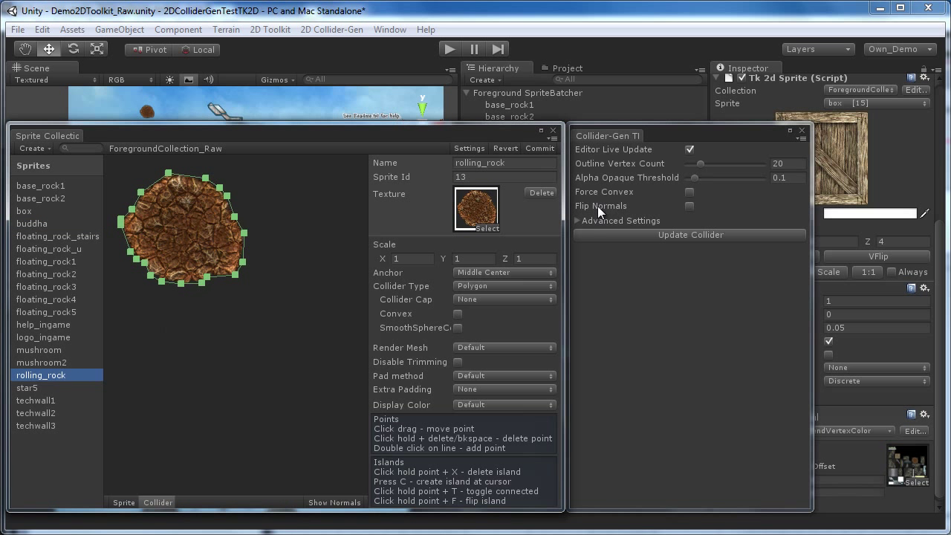
left_click_drag(699, 165, 694, 164)
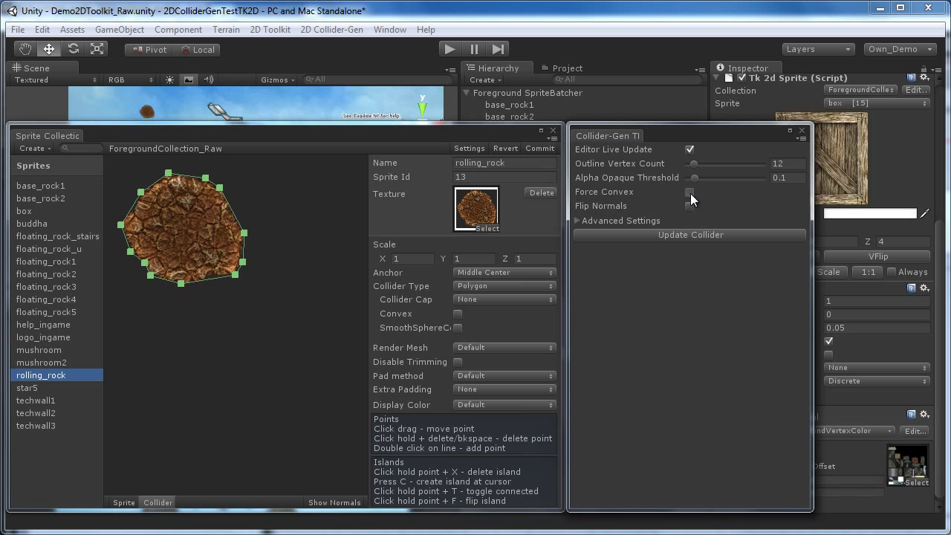
left_click(689, 192)
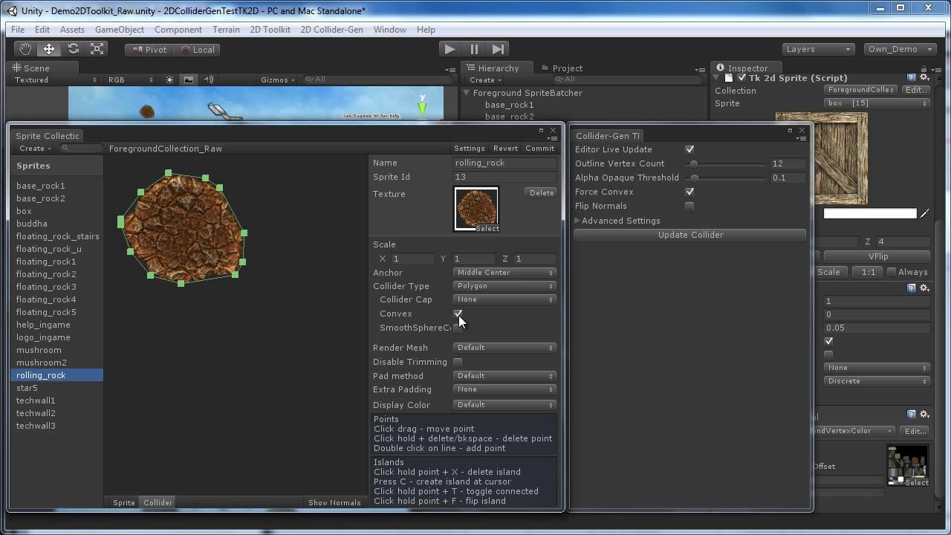
Give box a 4-vertex convex collider, then switch to the star5 sprite.
left_click(29, 211)
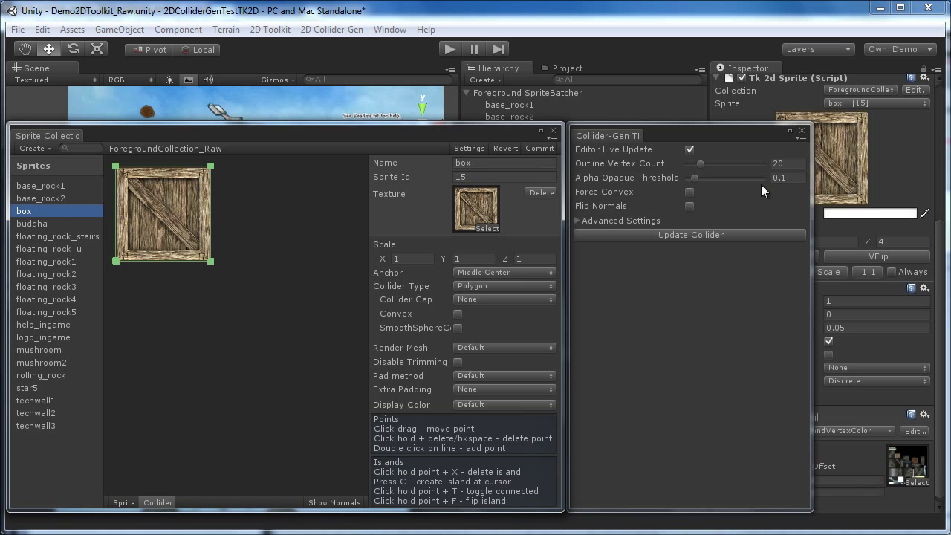
left_click(789, 163)
type("4")
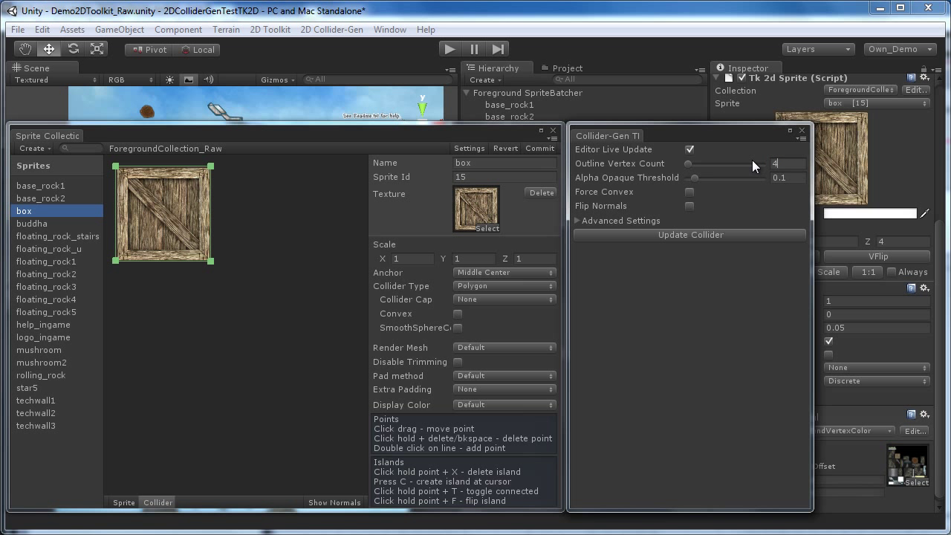
left_click(457, 313)
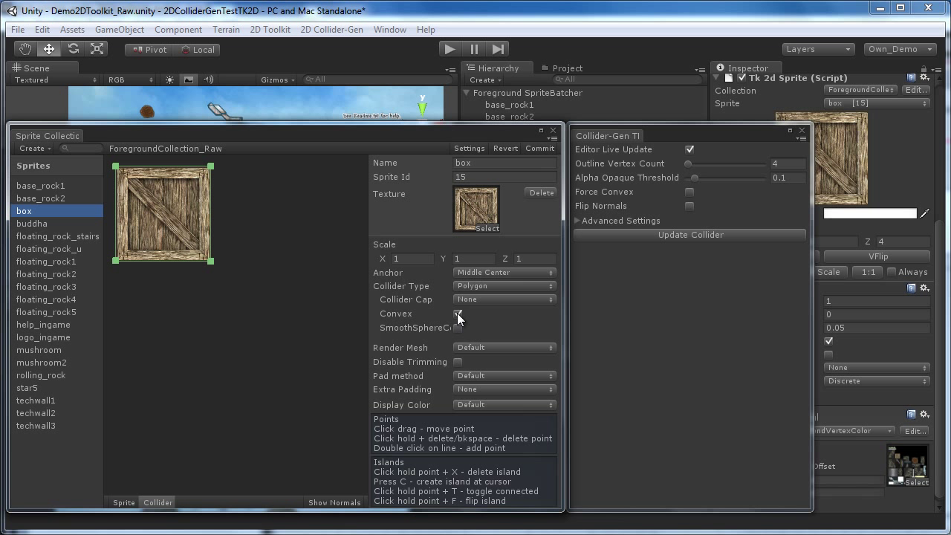
left_click(29, 388)
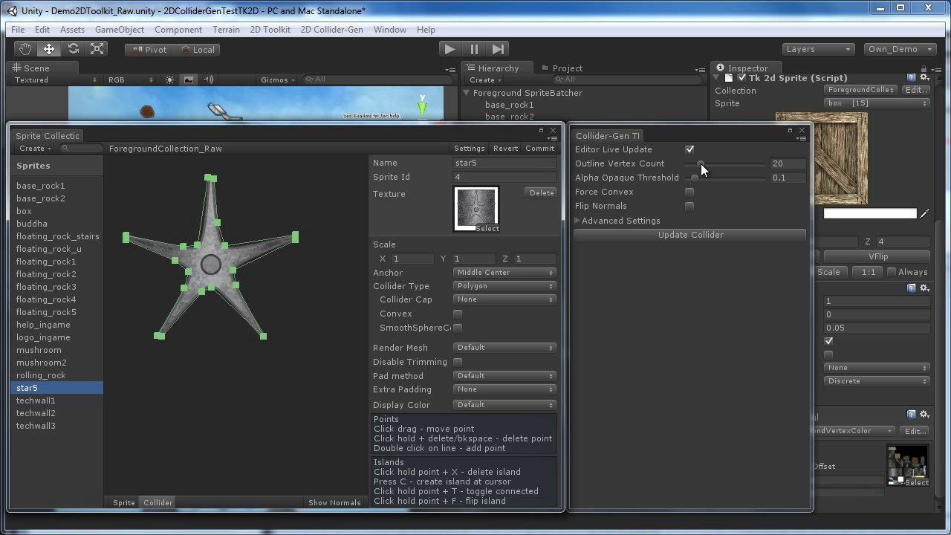
Set star5's outline vertex count to 10, then return to the box sprite.
left_click(778, 162)
type("4")
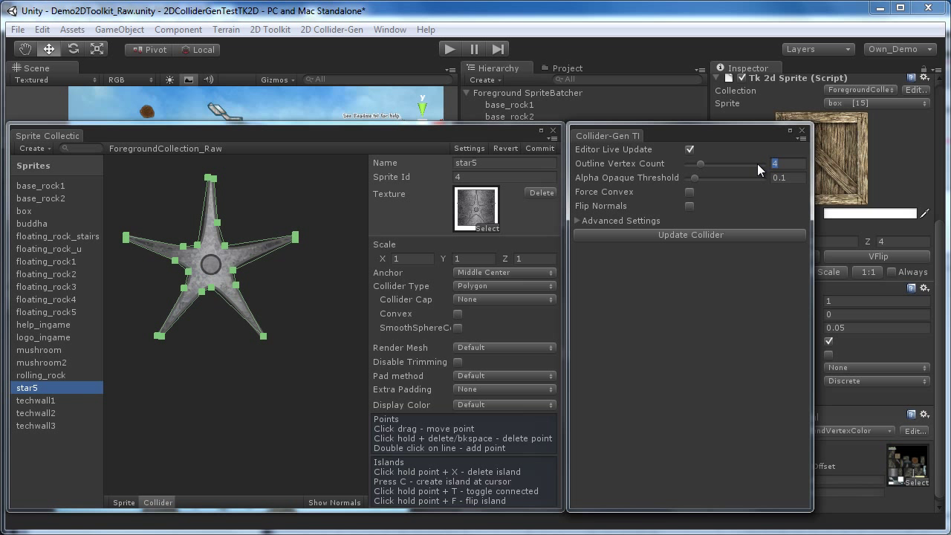
type("10")
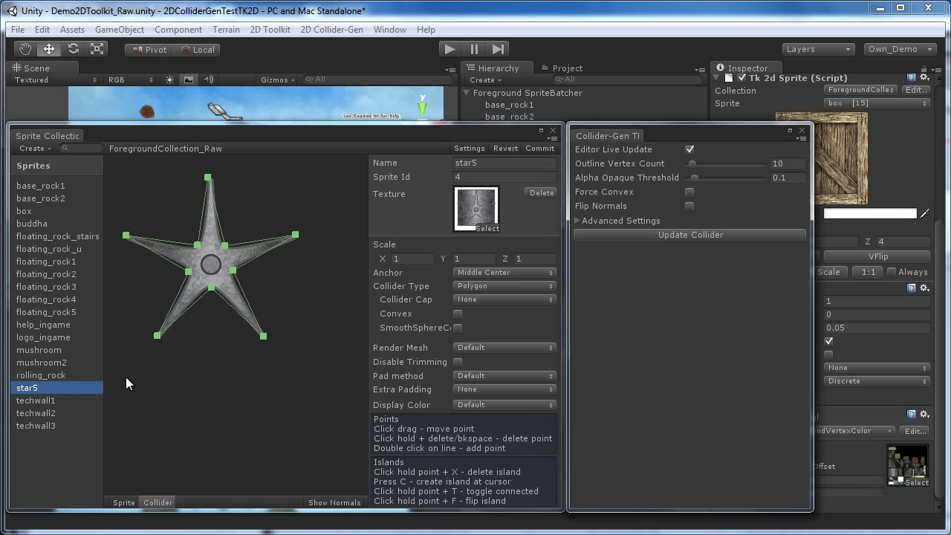
left_click(26, 213)
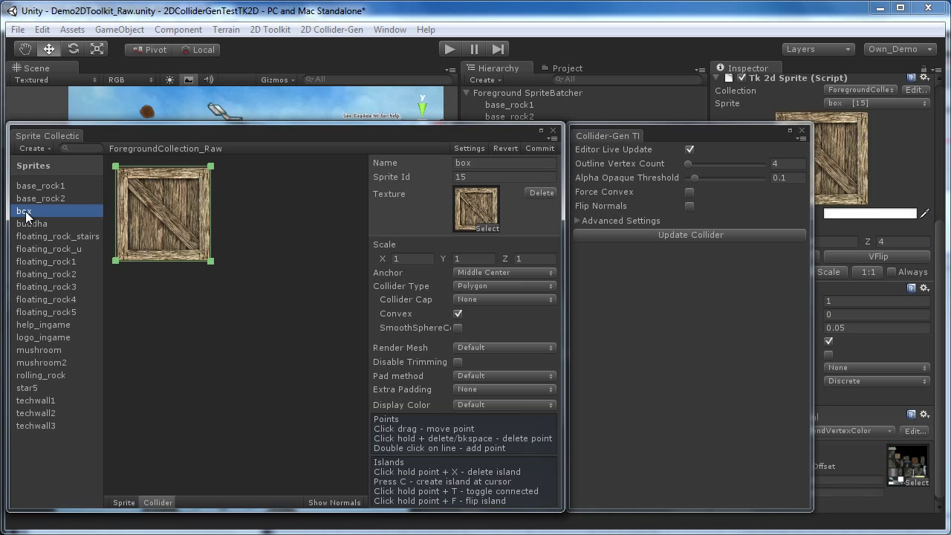
Enable Show Normals, view buddha's collider and toggle Flip Normals, leaving them pointing outward.
left_click(335, 502)
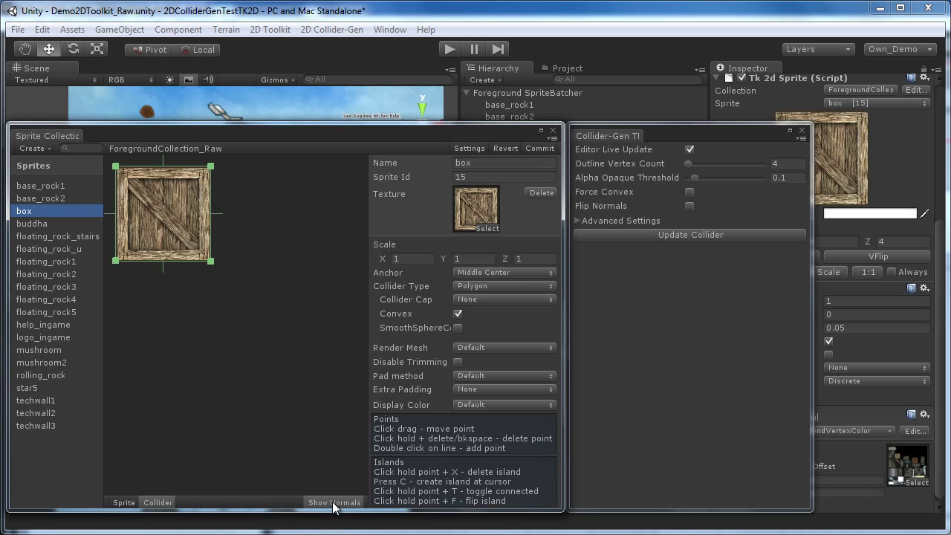
left_click(45, 224)
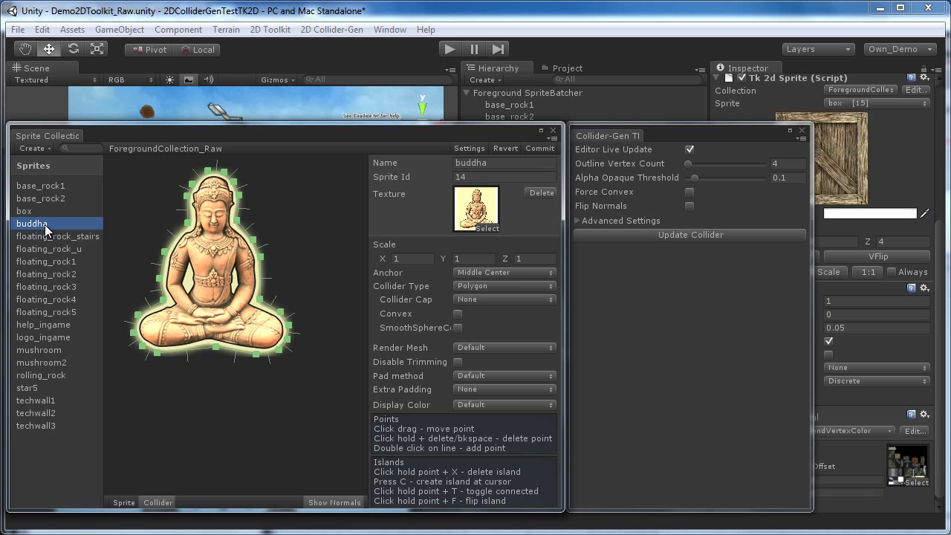
left_click(689, 205)
left_click(689, 206)
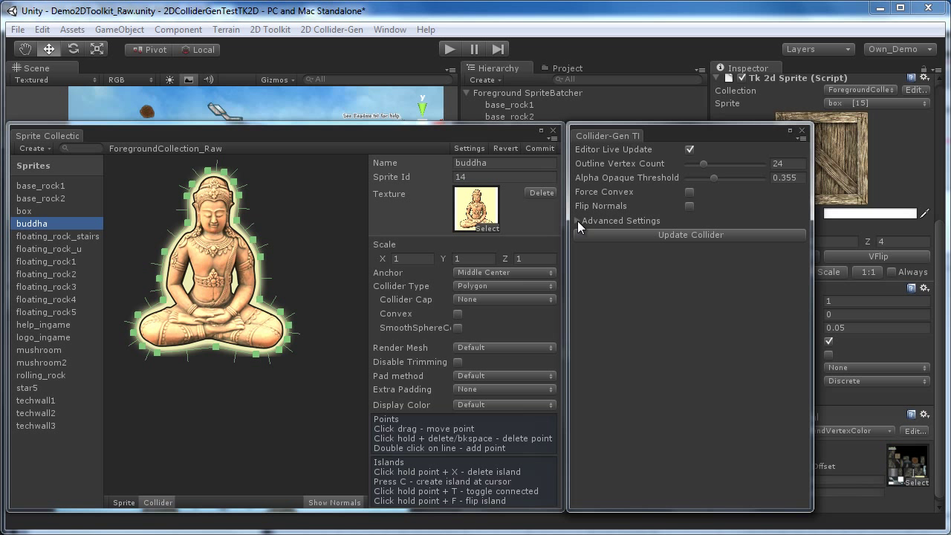
Commit the sprite collection, then close the Collider-Gen TK2D and Sprite Collection windows.
left_click(540, 147)
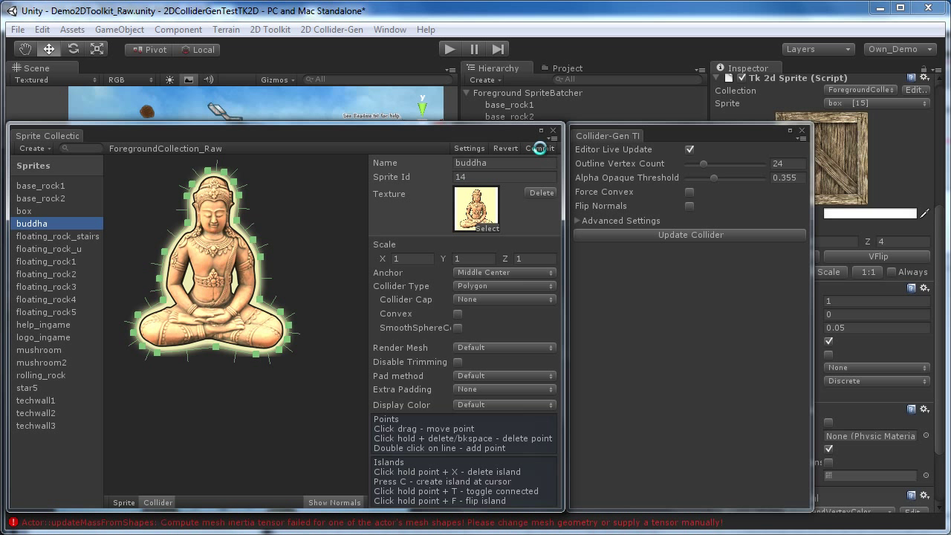
left_click(554, 130)
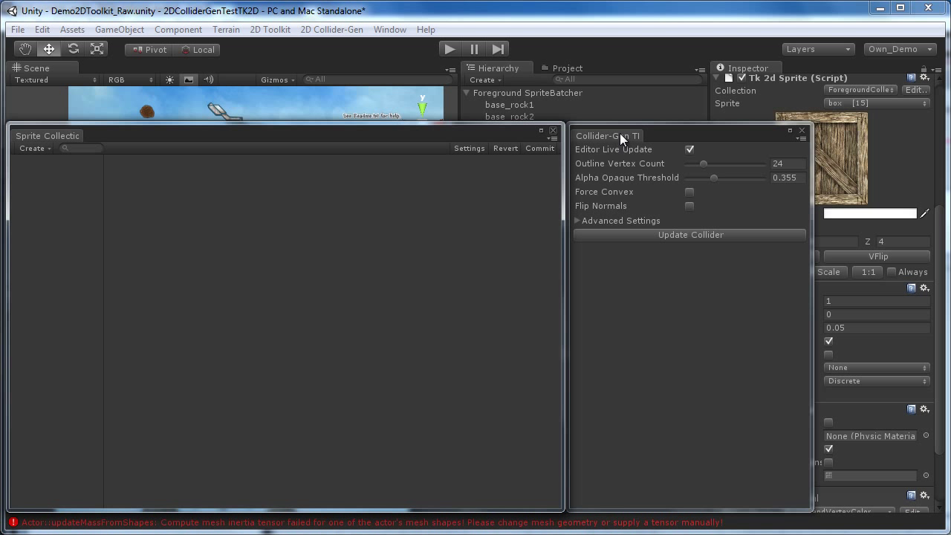
left_click(802, 133)
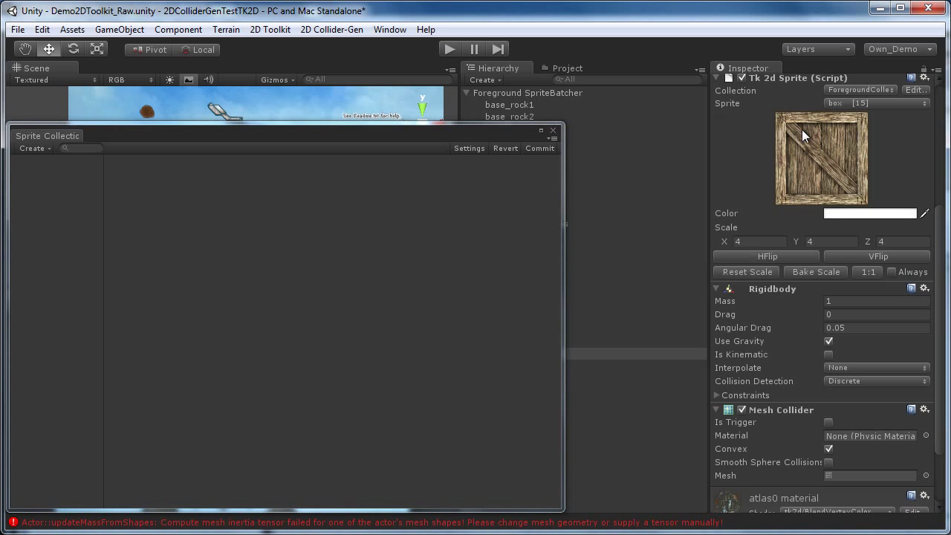
left_click(553, 131)
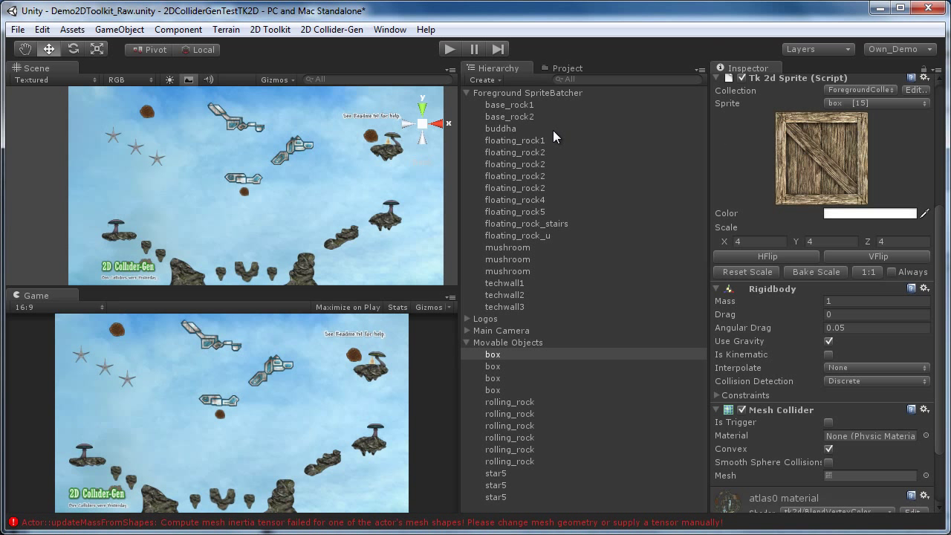
Inspect the Movable Objects and Foreground SpriteBatcher groups, orbiting the scene to view sprites at an angle.
left_click(529, 344)
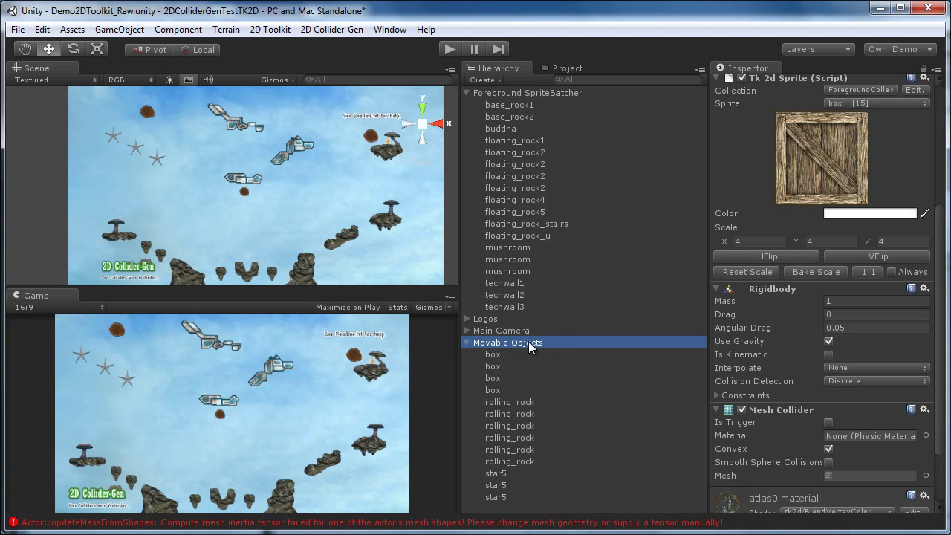
left_click(505, 92)
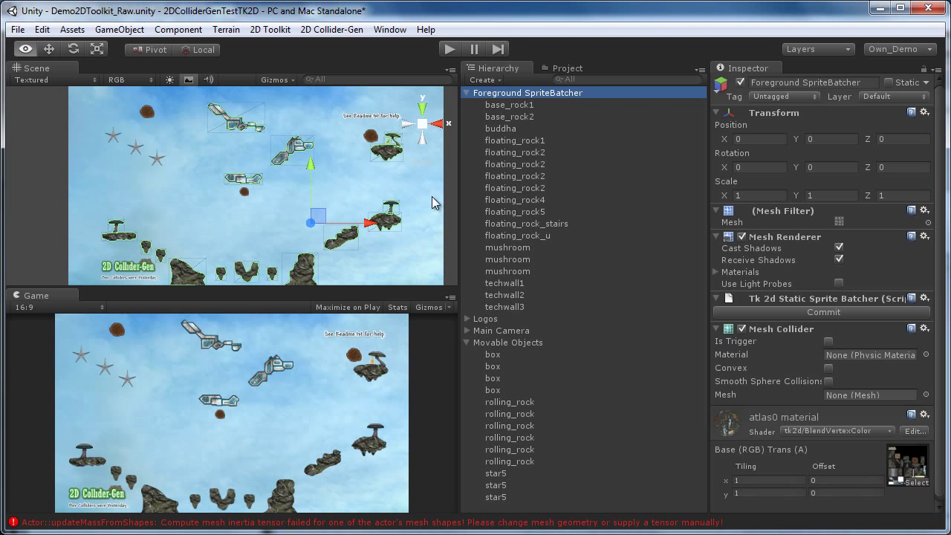
left_click_drag(436, 175, 211, 245, "alt")
left_click(512, 341)
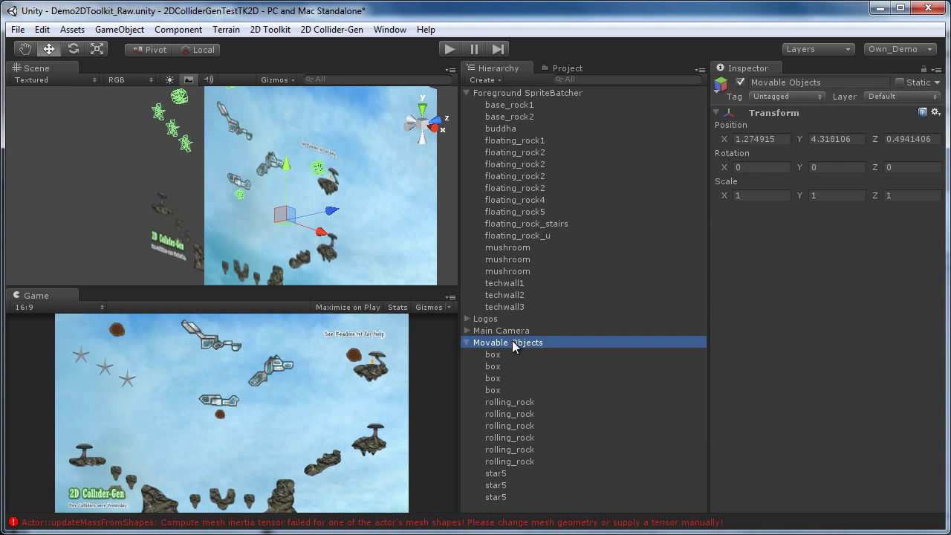
left_click(516, 93)
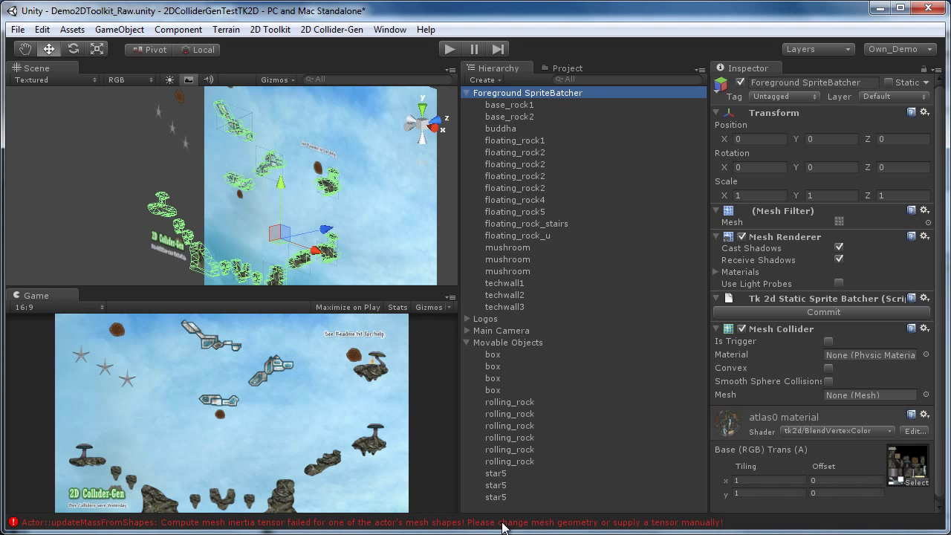
Show the Console listing the 52 mesh inertia tensor errors from collider creation.
left_click(502, 526)
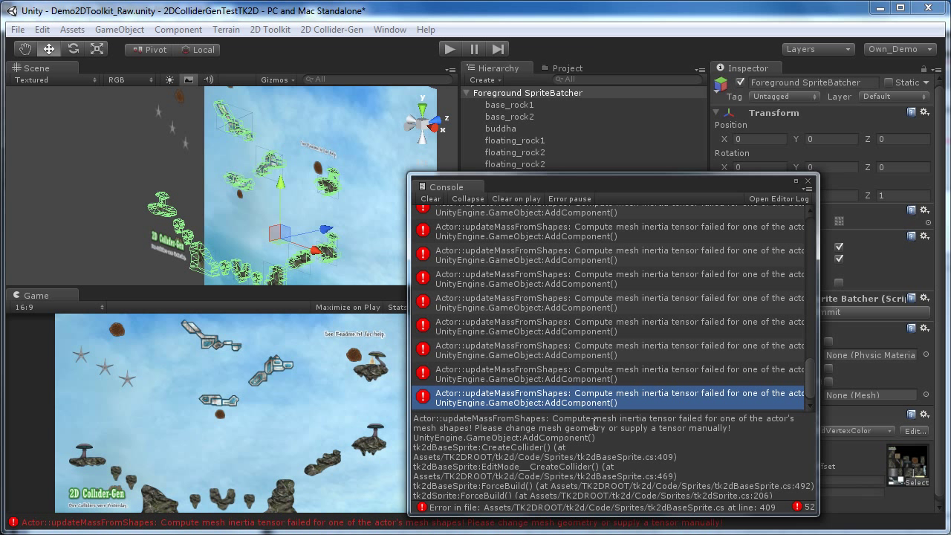
Clear all error messages and close the Console.
left_click(434, 199)
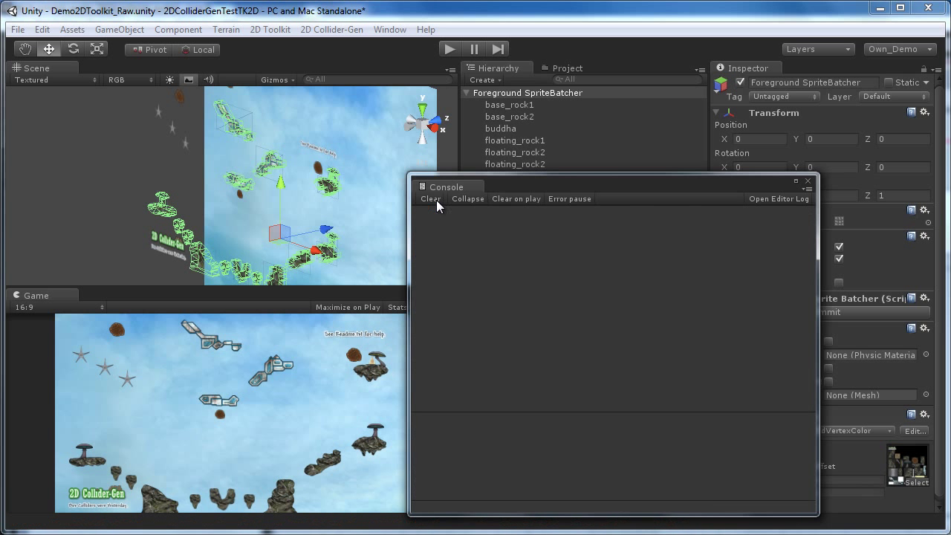
left_click(808, 182)
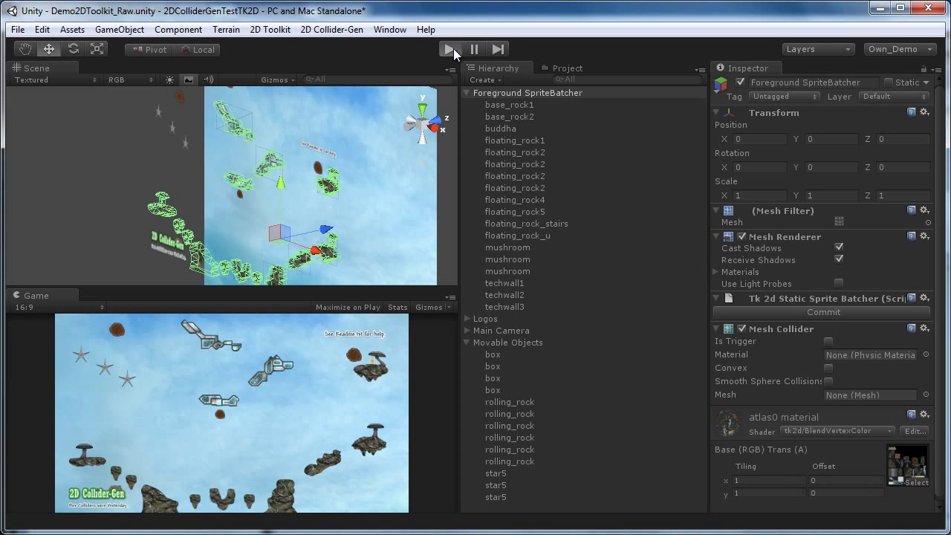
Test-play the scene, stop play mode, and select the first rolling_rock object.
left_click(450, 49)
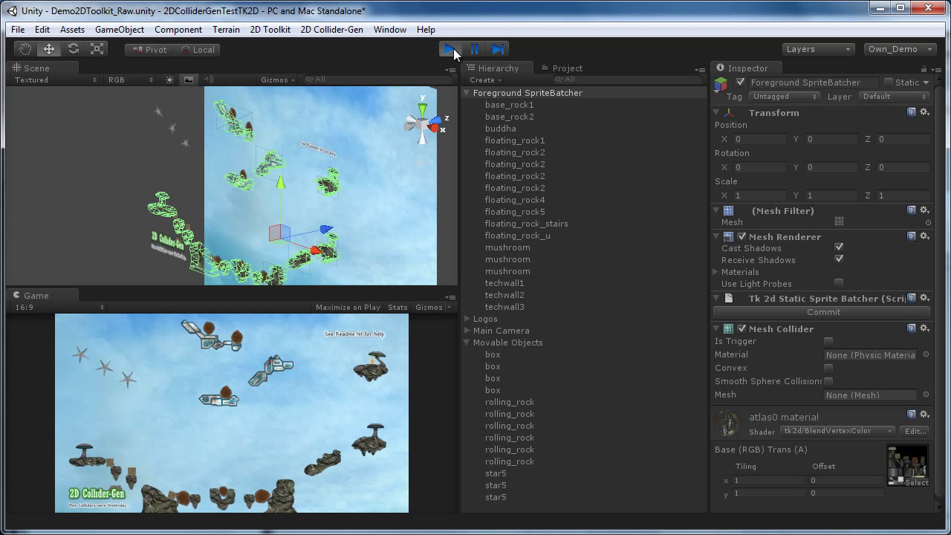
left_click(454, 50)
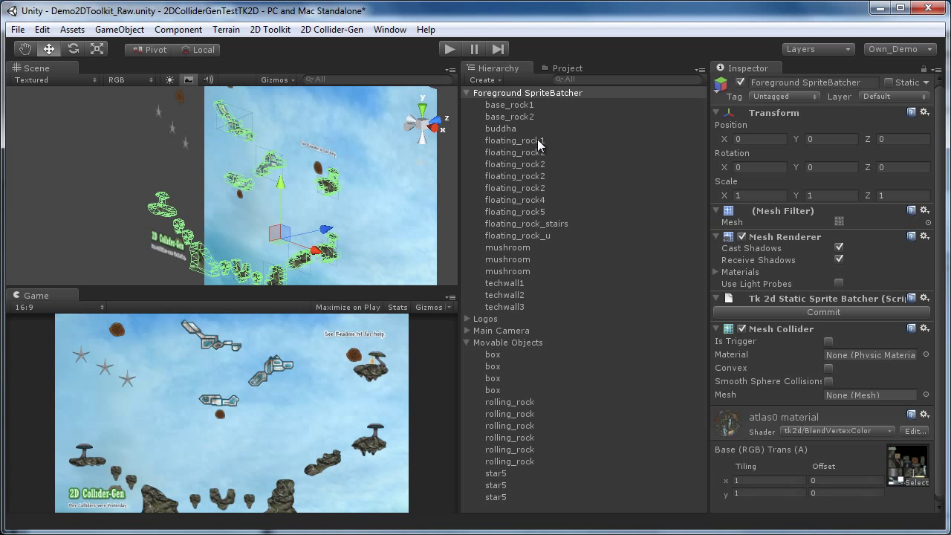
left_click(525, 402)
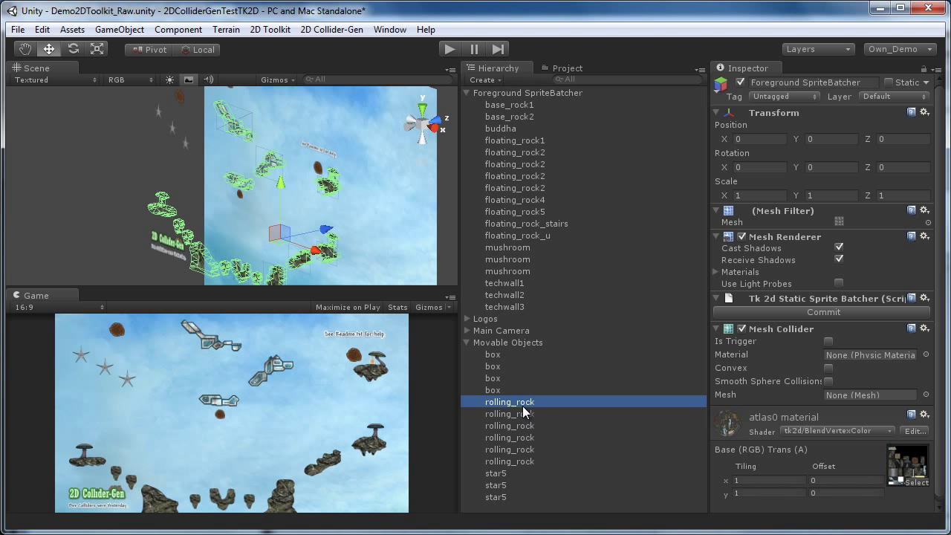
Reopen the Collider-Gen TK2D windows with Advanced Settings shown and load the buddha sprite.
left_click(336, 29)
mouse_move(245, 102)
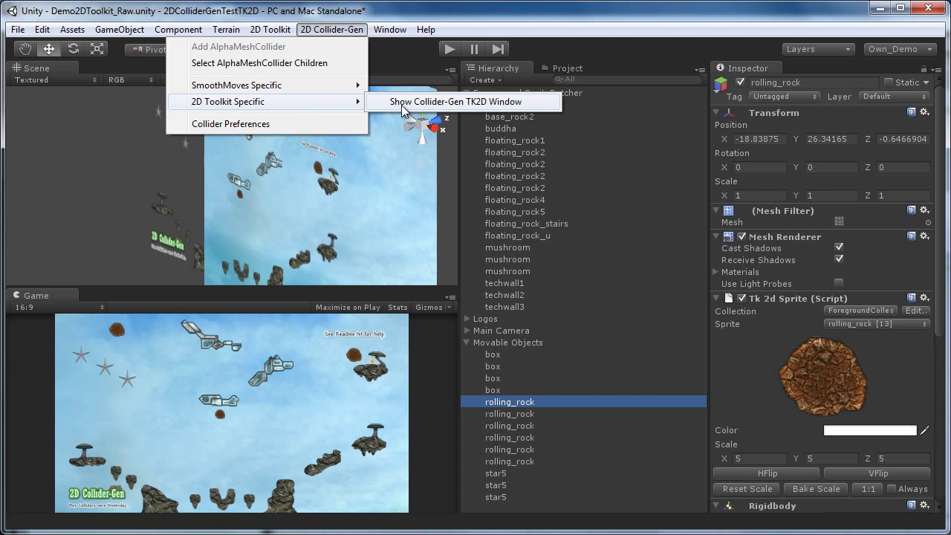
left_click(402, 110)
left_click(578, 220)
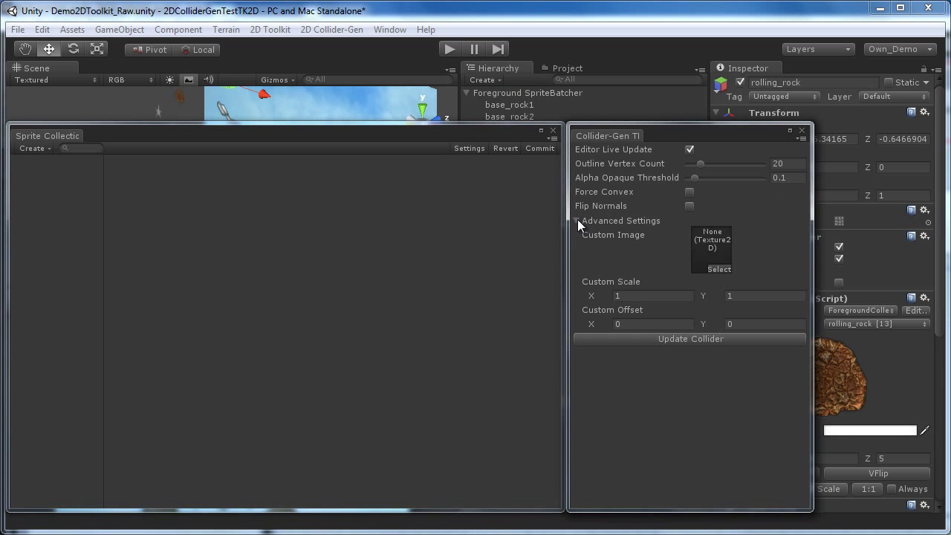
left_click(915, 310)
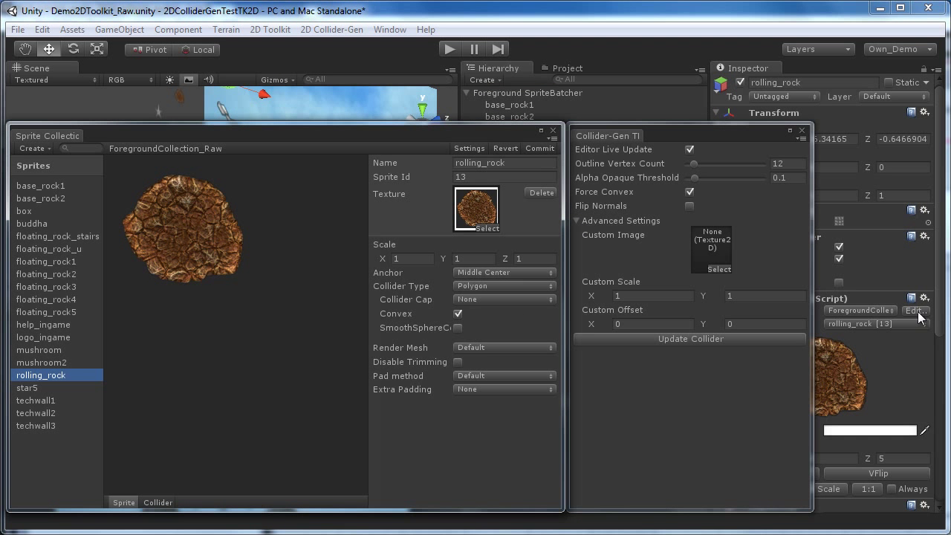
left_click(45, 225)
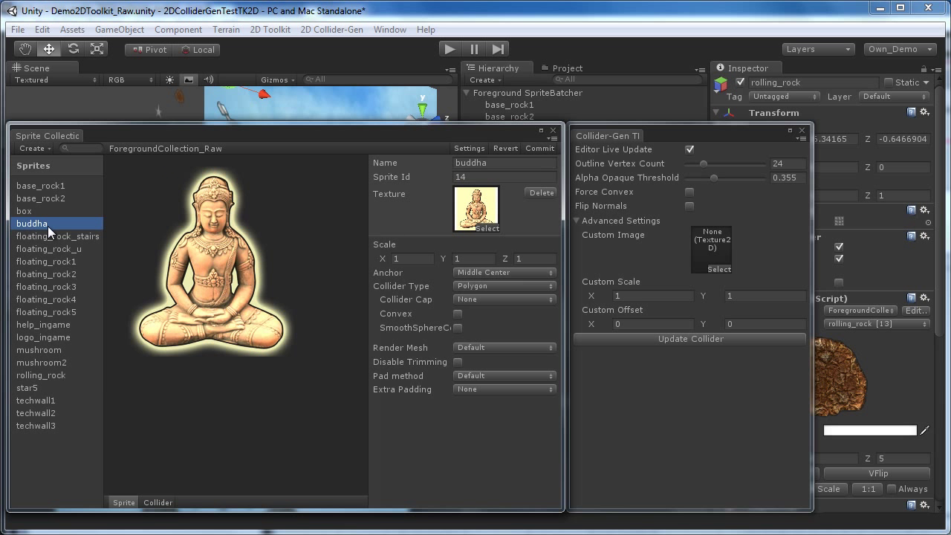
Test-scale the buddha collider's Custom Scale X to about 1.06, then reset it back to 1.
left_click(596, 297)
left_click_drag(596, 297, 605, 297)
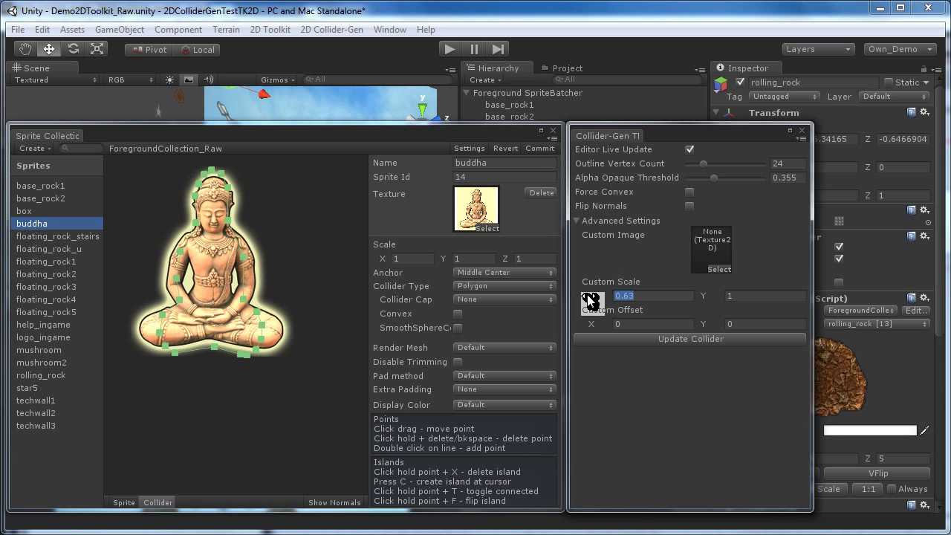
mouse_move(606, 297)
left_mouse_down()
mouse_move(594, 297)
mouse_move(587, 324)
mouse_move(597, 323)
left_mouse_up()
left_click(602, 303)
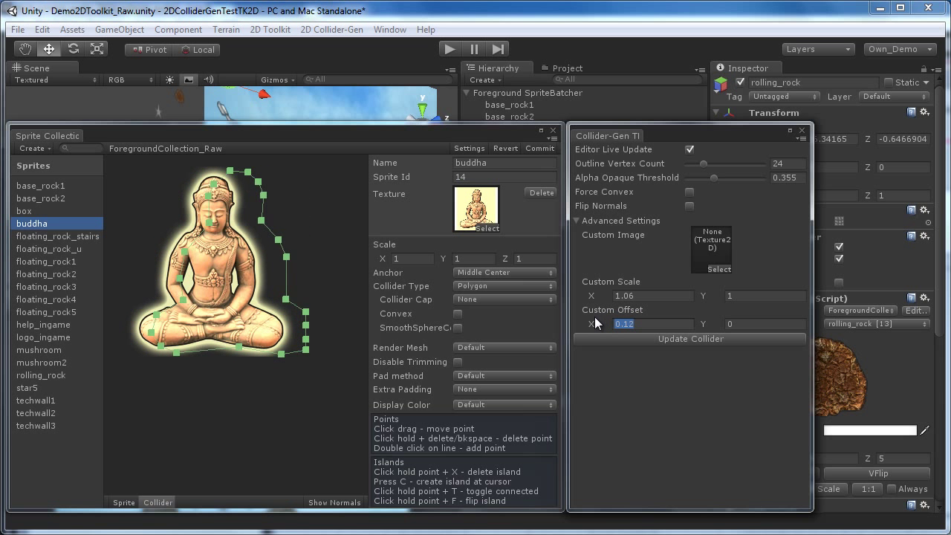
type("0")
left_click(595, 324)
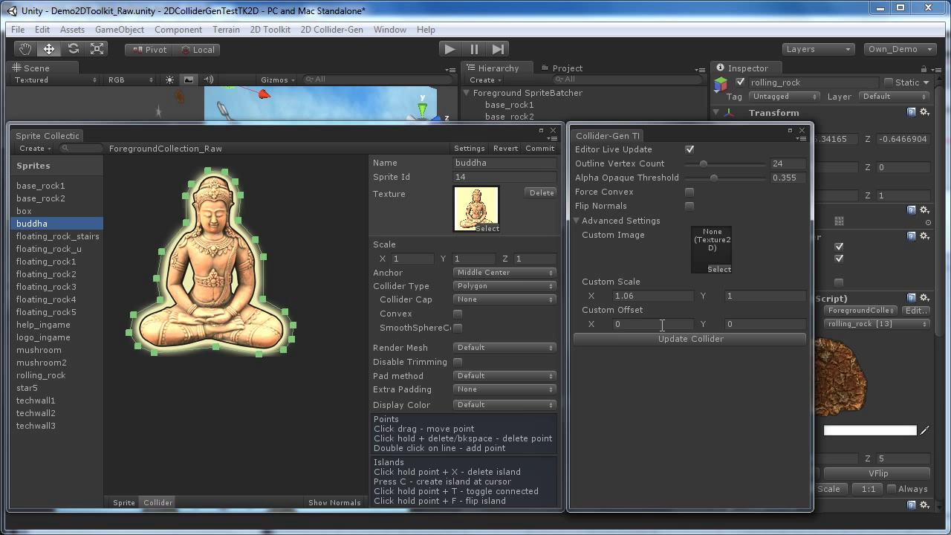
left_click(602, 297)
type("1")
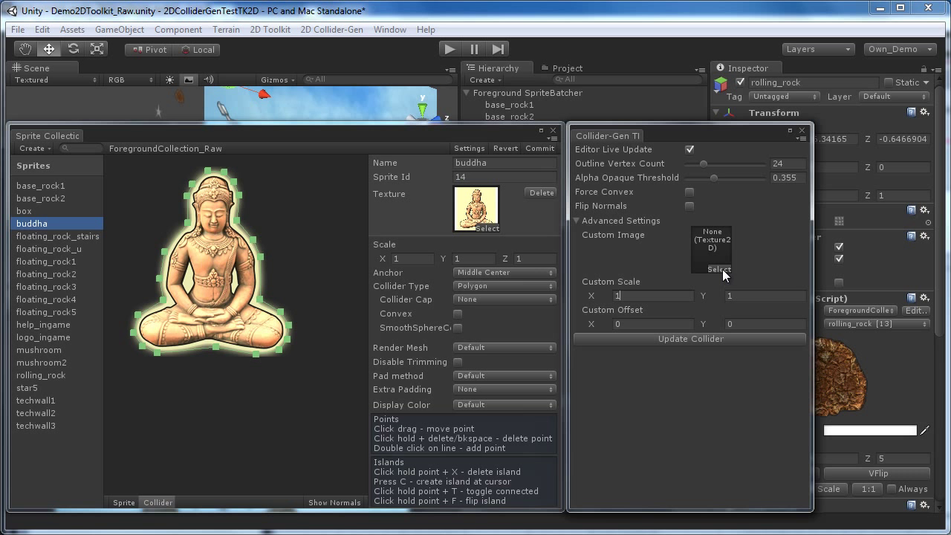
left_click(719, 269)
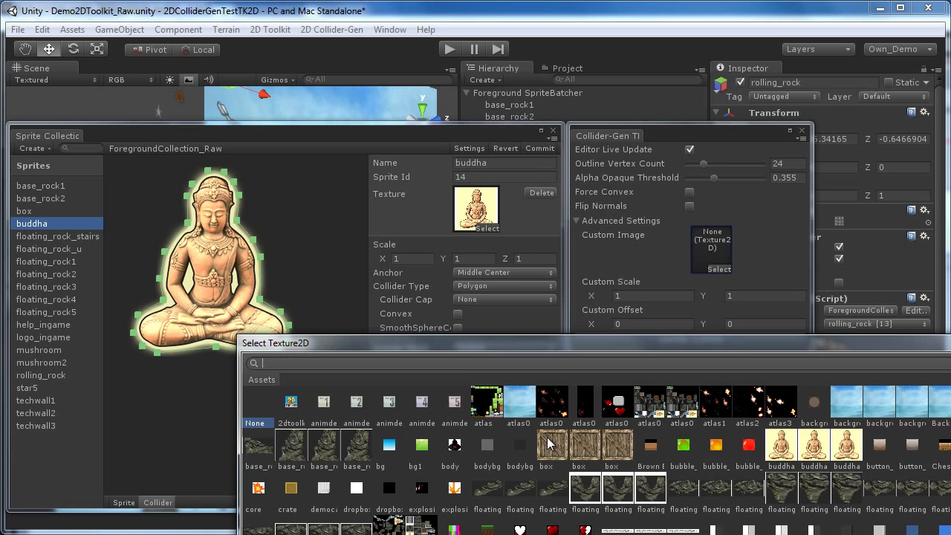
left_click_drag(554, 344, 542, 235)
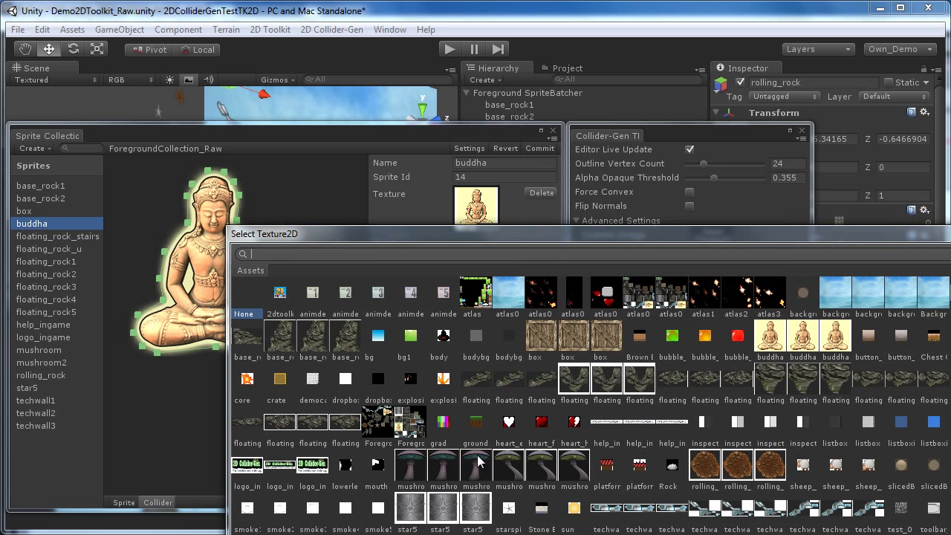
left_click(506, 470)
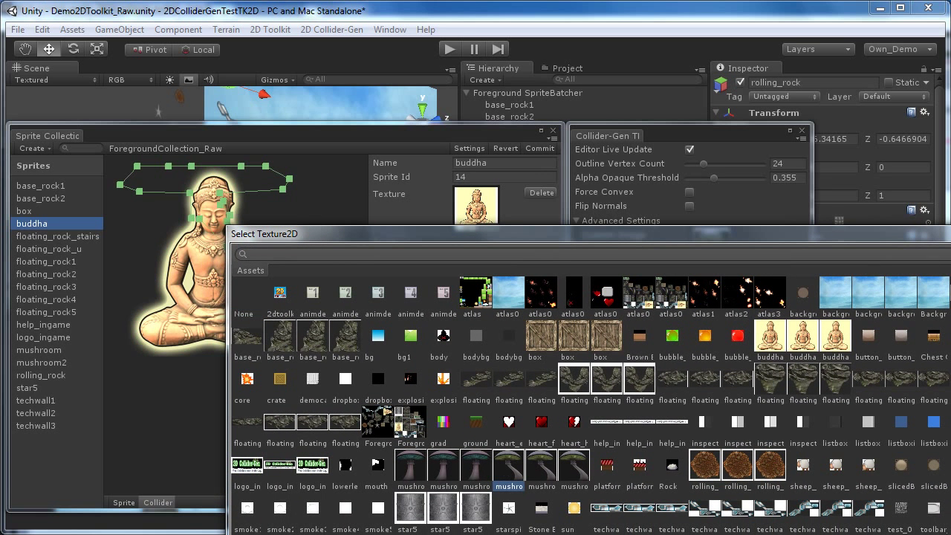
key("Return")
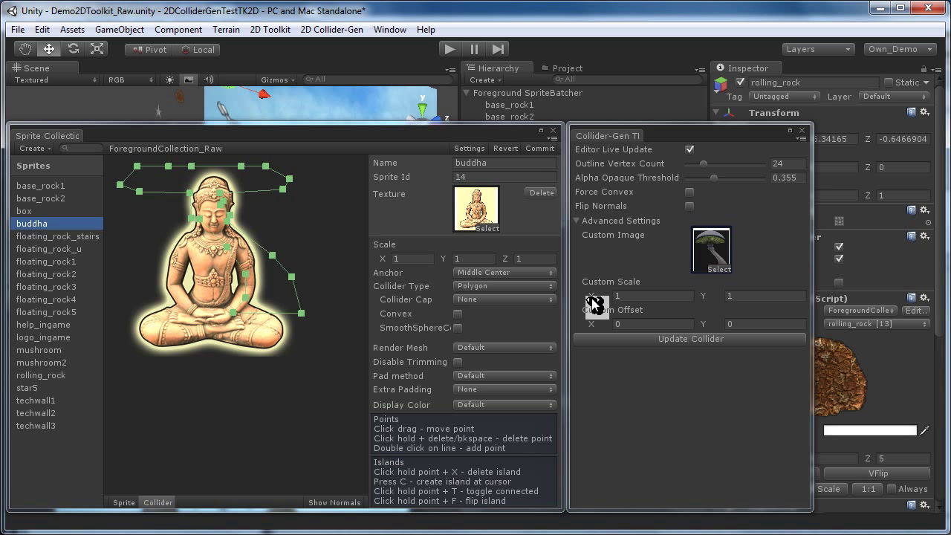
left_click_drag(594, 301, 590, 301)
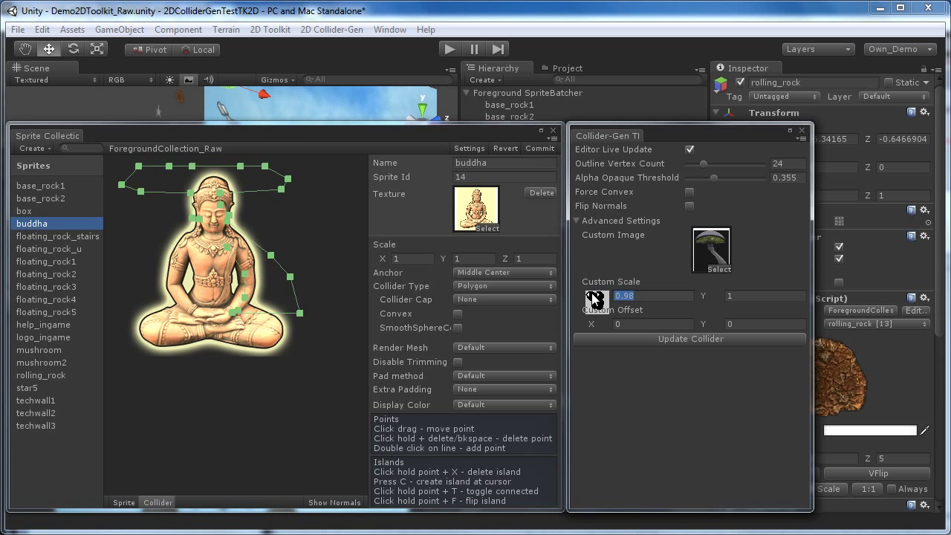
left_click(598, 325)
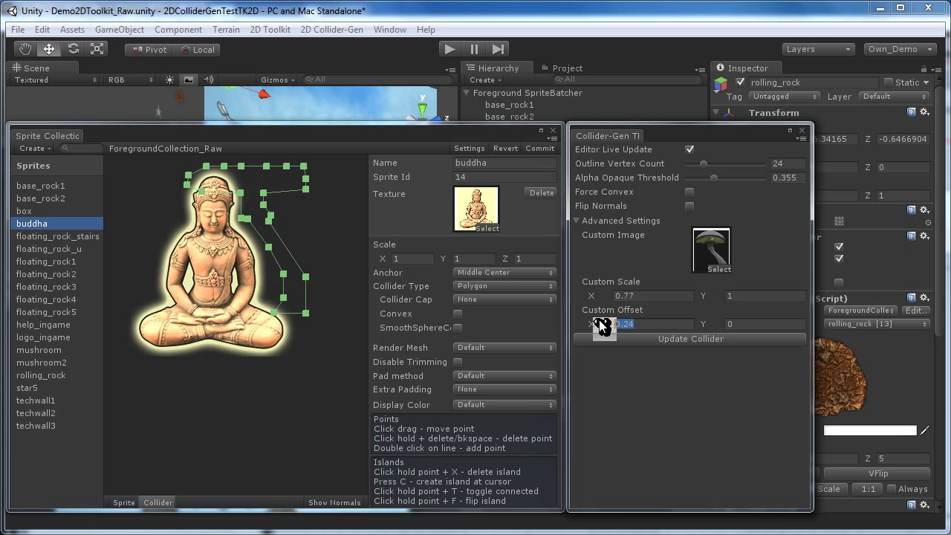
left_click_drag(602, 326, 591, 326)
left_click(704, 325)
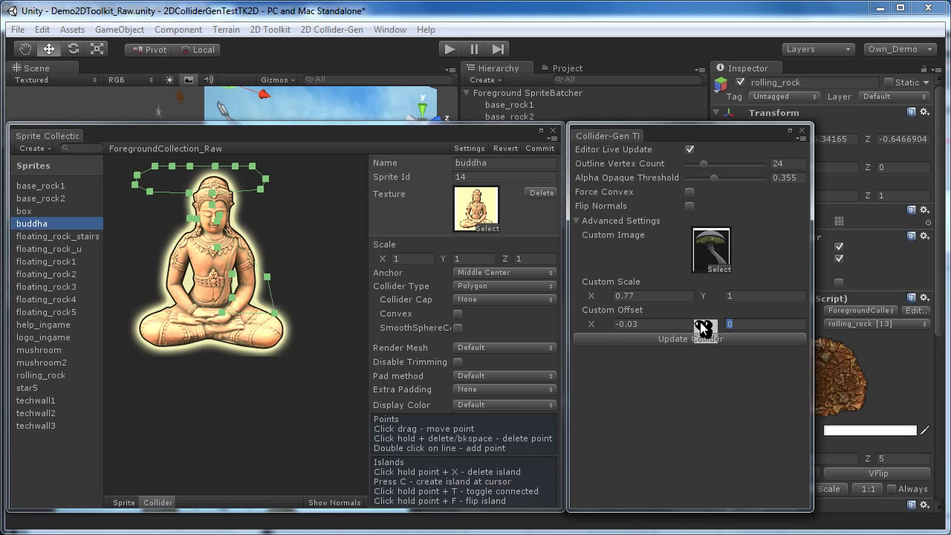
type("-0.21")
key("Return")
left_click(719, 269)
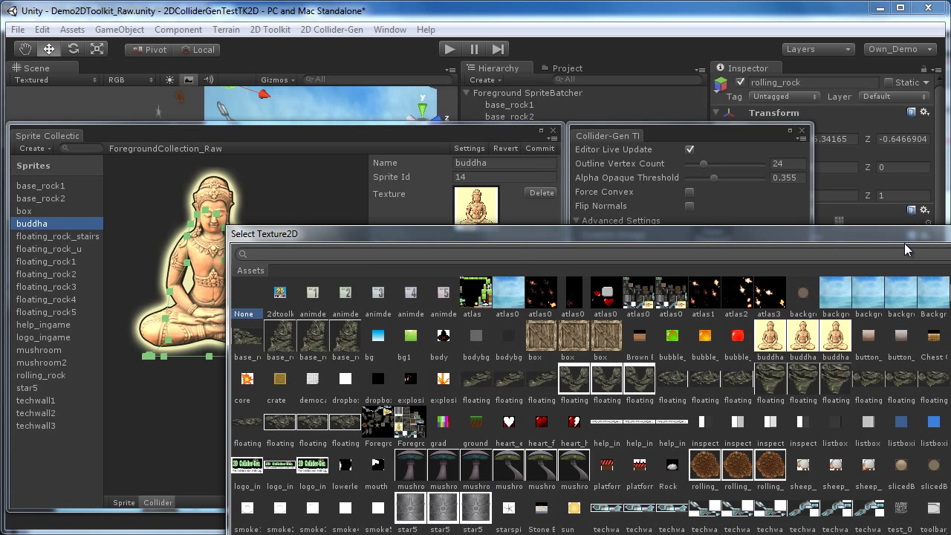
key("Escape")
left_click(620, 295)
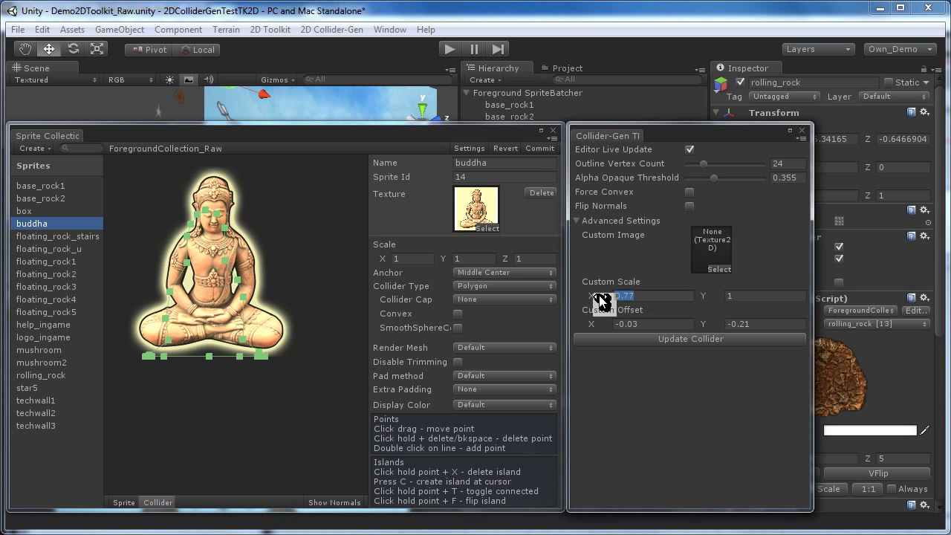
type("1")
key("Return")
left_click(609, 325)
type("0")
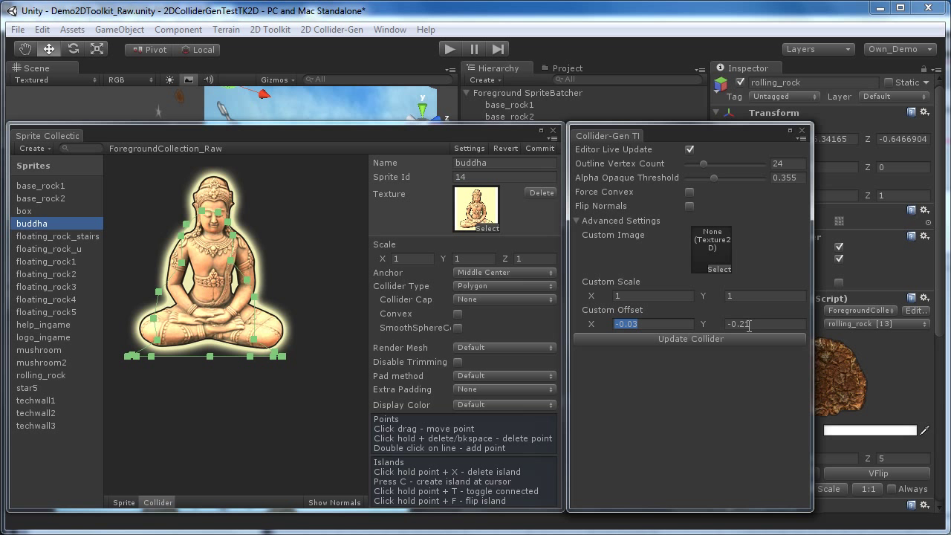
left_click(743, 324)
type("0")
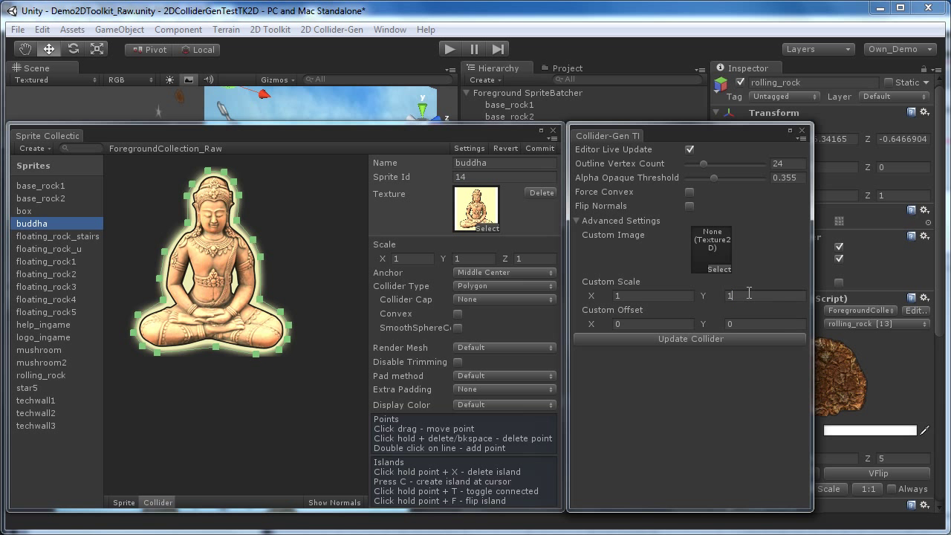
Commit the zero offsets and raise the buddha's Outline Vertex Count to 100.
left_click(749, 294)
left_click_drag(704, 162, 787, 176)
left_click(799, 164)
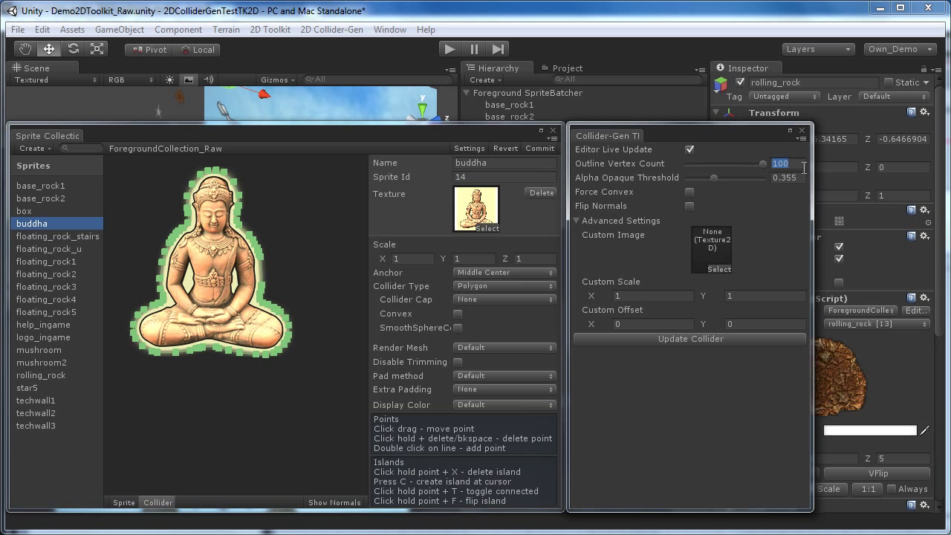
Set Vertex Count Slider Max to 200 in the Collider Preferences and close the window.
left_click(359, 30)
left_click(307, 124)
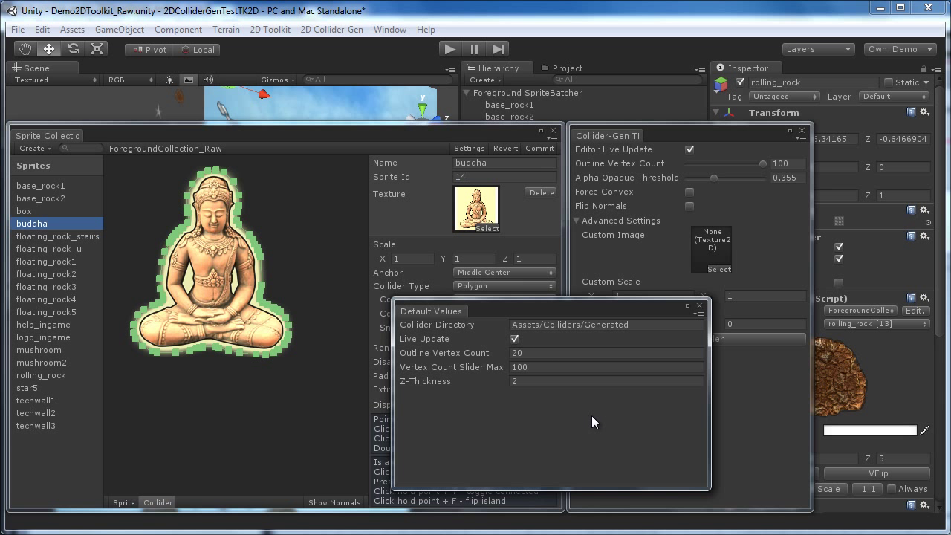
left_click(515, 367)
key("BackSpace")
type("2")
left_click(699, 307)
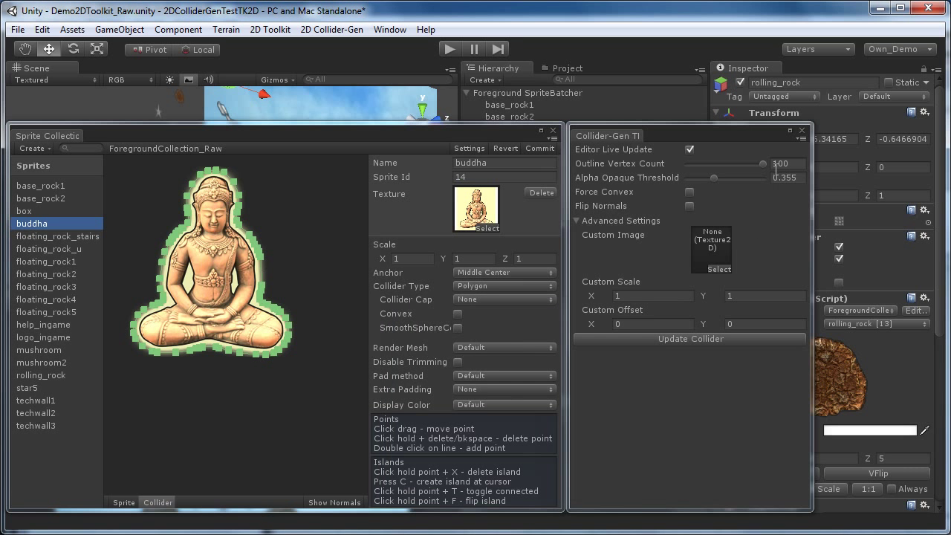
Reopen the collider generator for 2D Toolkit and raise the buddha's Outline Vertex Count to 200.
left_click(801, 131)
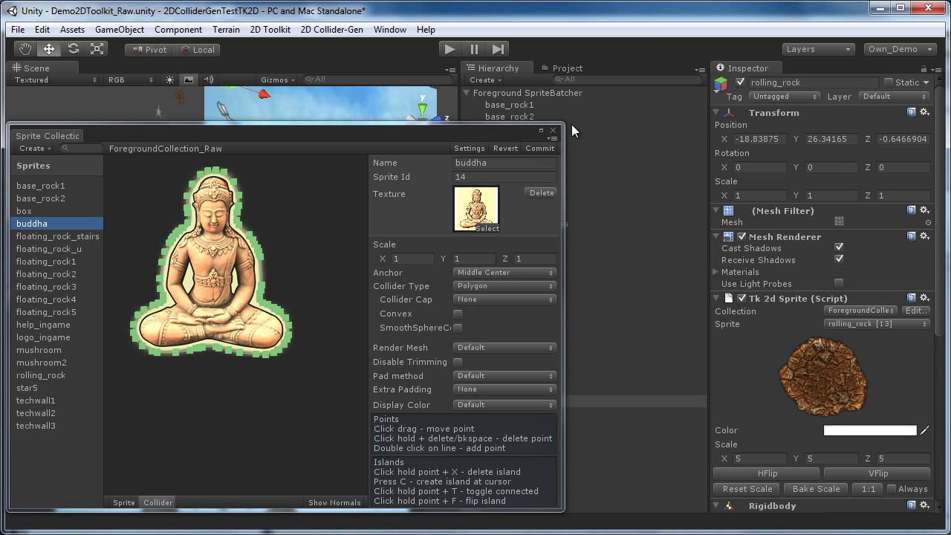
left_click(331, 29)
left_click(394, 101)
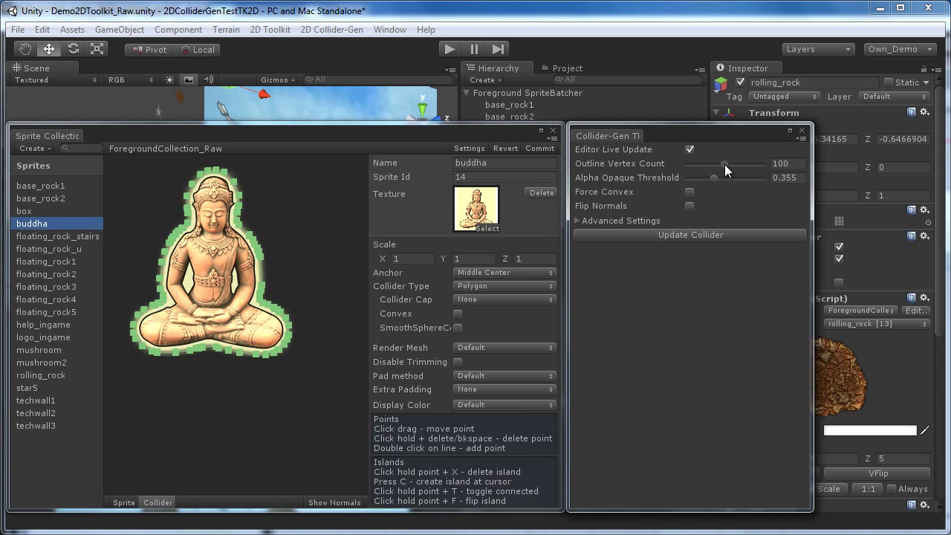
left_click_drag(724, 165, 775, 170)
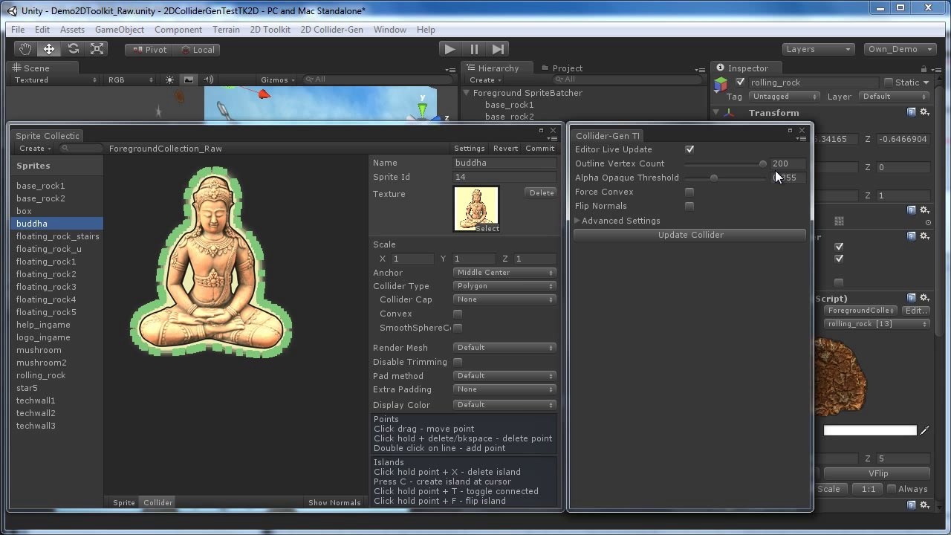